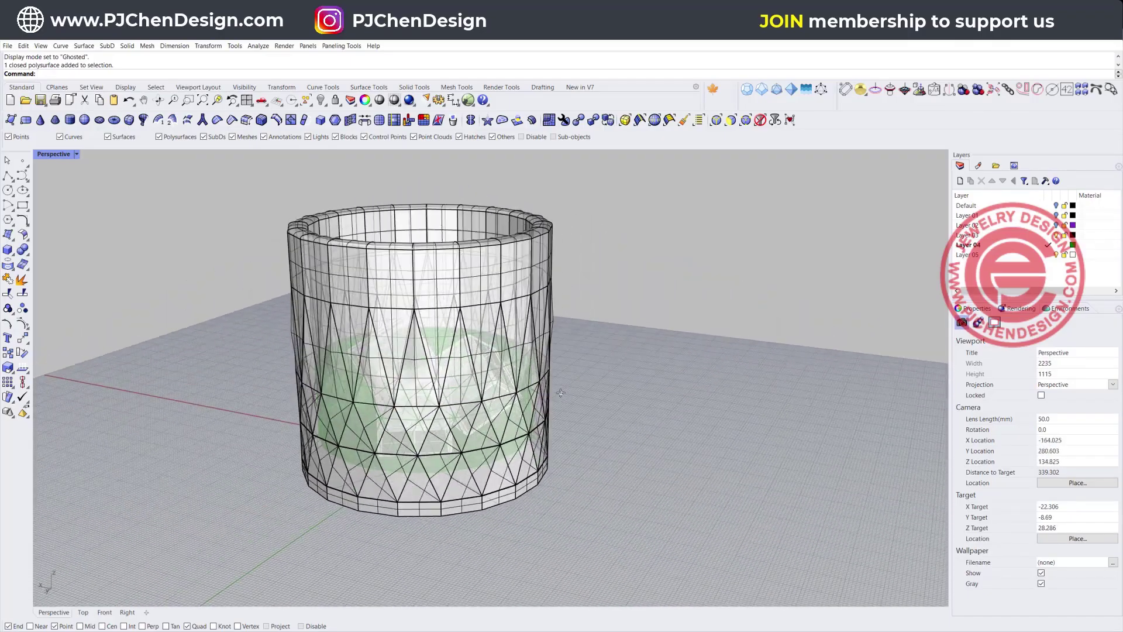
Inspect the finished glass model from several angles in Rendered display mode and return the viewport to Ghosted
right_drag(602, 405, 620, 396)
scroll(620, 396, down, 6)
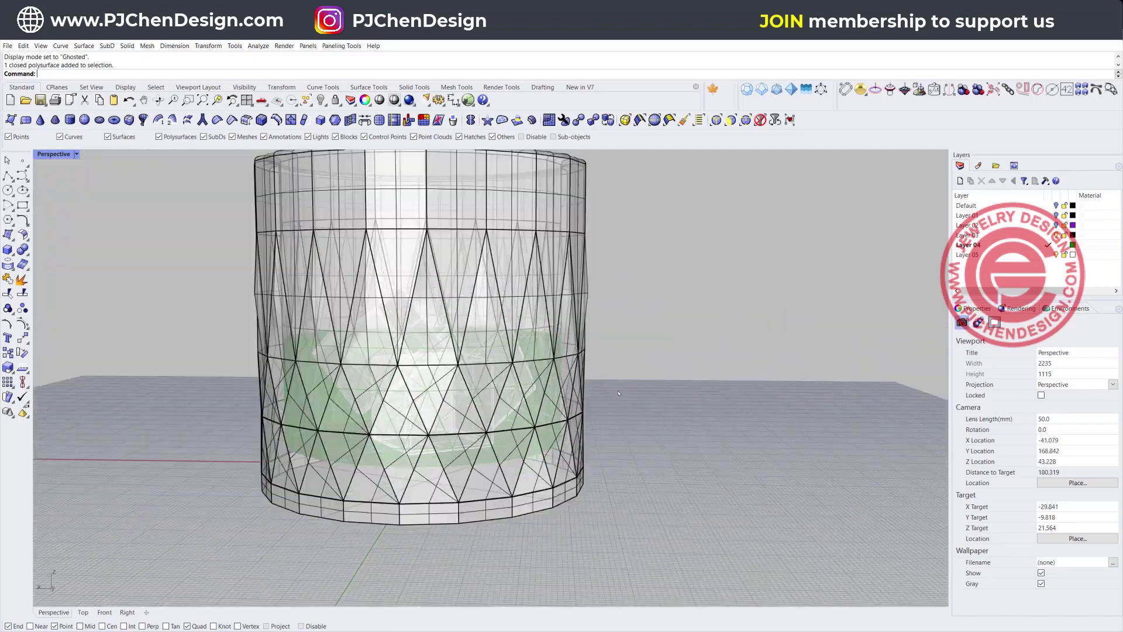
click(76, 155)
click(75, 215)
right_drag(642, 377, 581, 358)
click(76, 155)
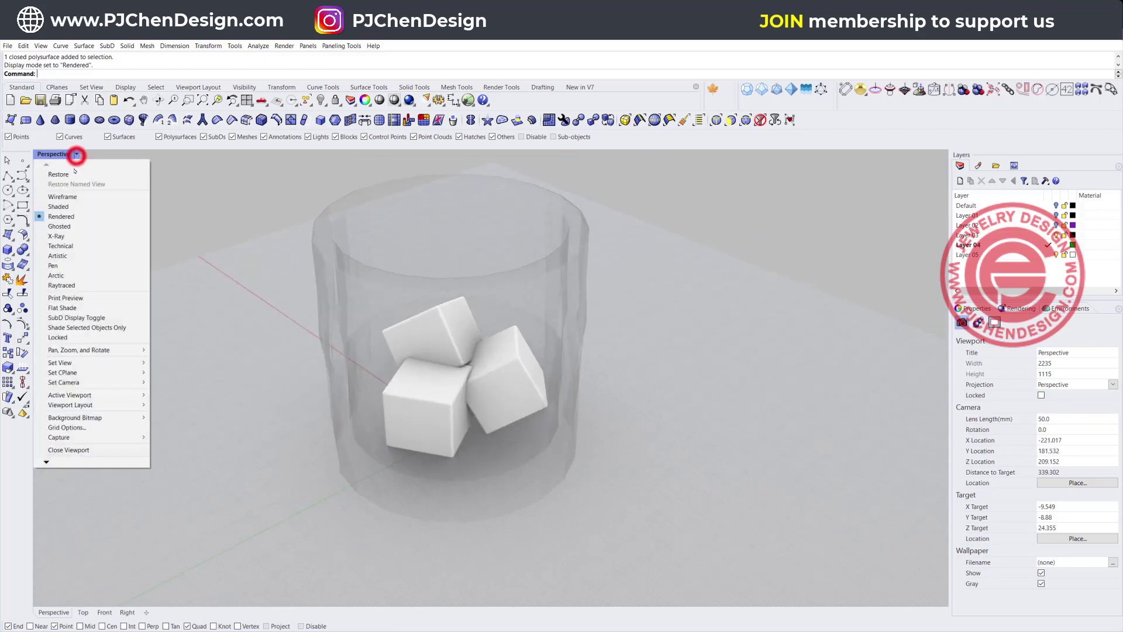
click(68, 227)
scroll(503, 364, up, 3)
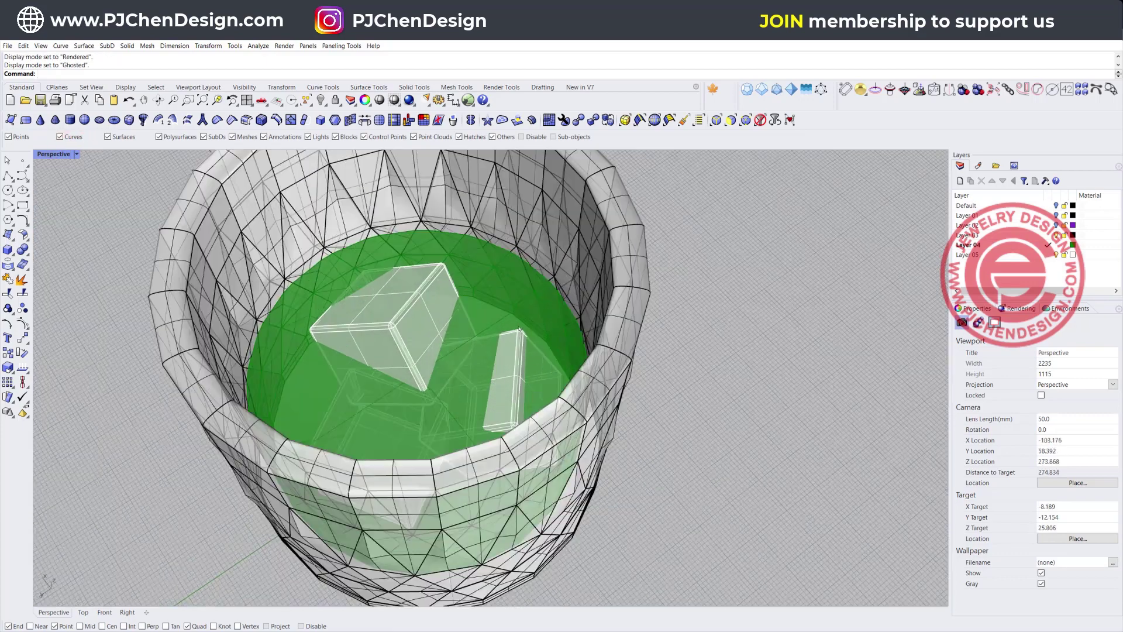
Examine the polysurfaces of the glass and its contents from above and from the side
click(515, 277)
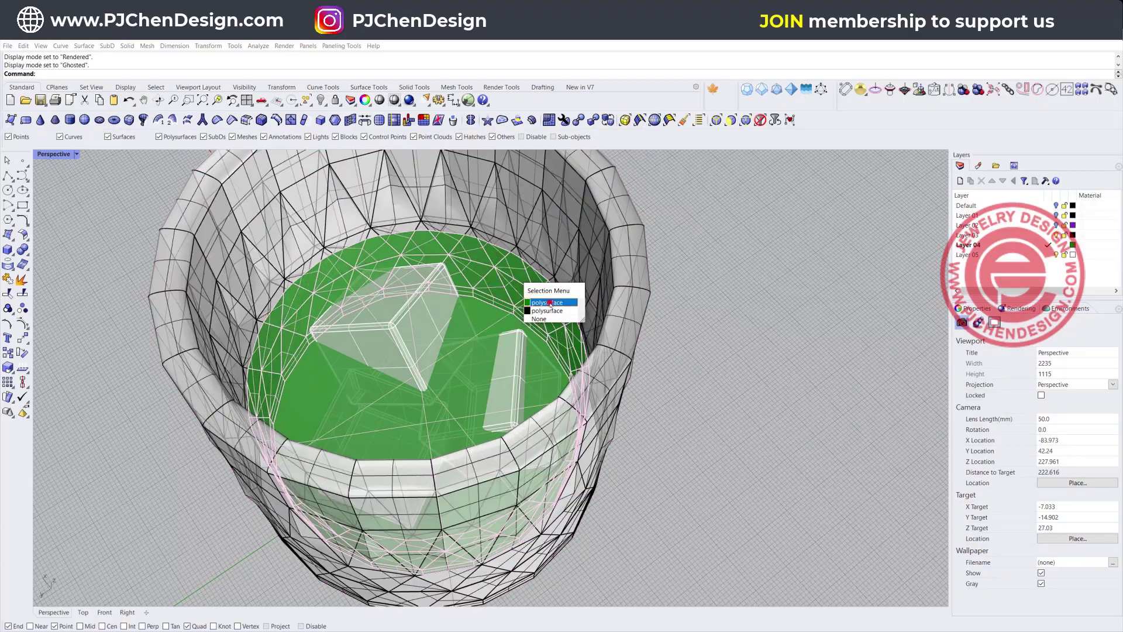
click(546, 311)
click(751, 364)
right_drag(589, 425, 421, 367)
scroll(689, 403, down, 6)
right_drag(689, 403, 580, 370)
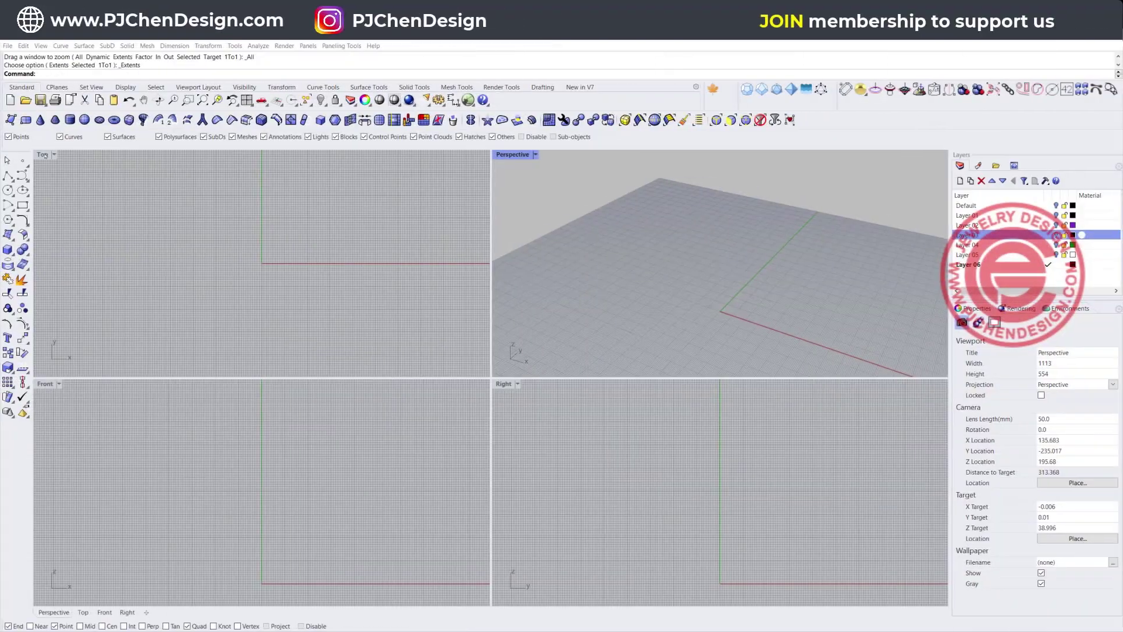
Draw a circle centred on the origin in the Top view, with its quadrant on the Y axis
double_click(42, 152)
scroll(467, 330, down, 4)
right_drag(441, 327, 377, 310)
click(8, 191)
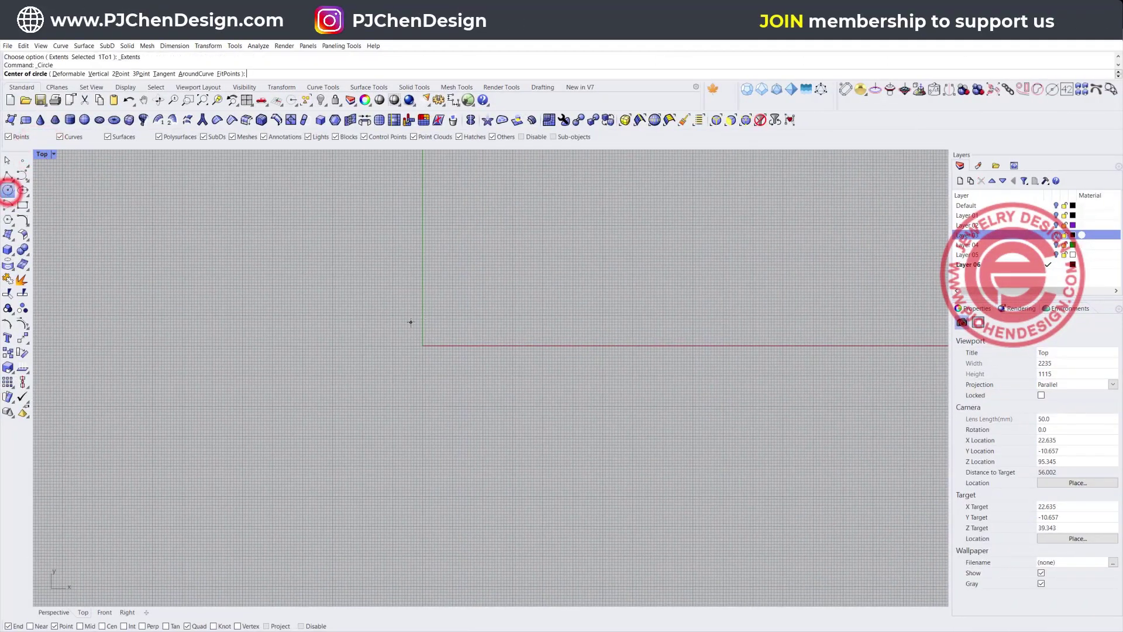
click(423, 346)
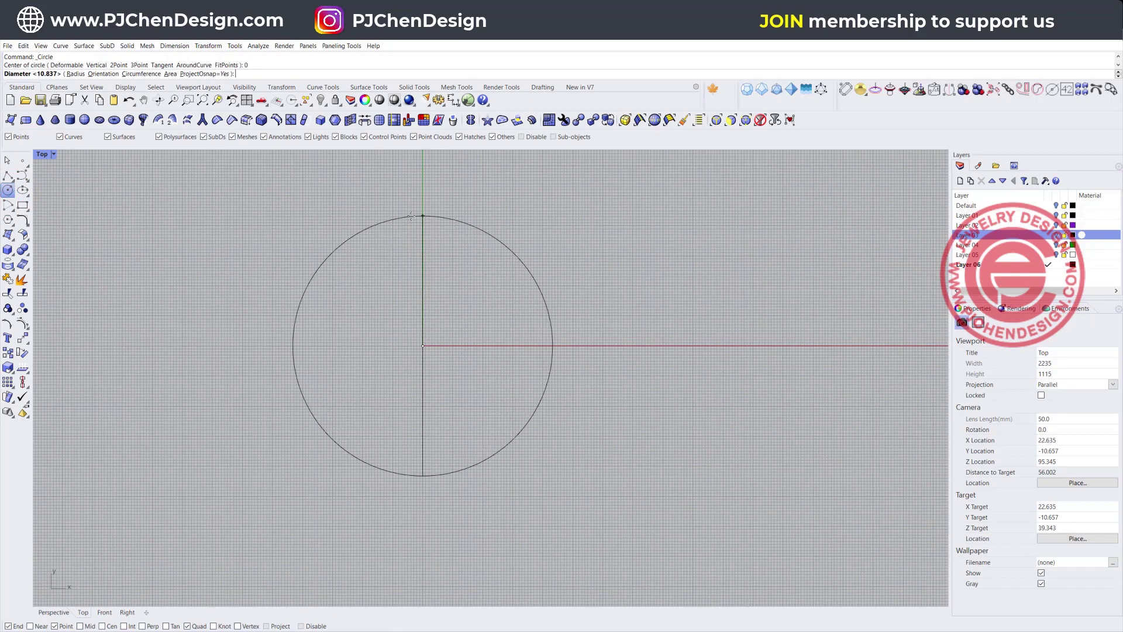
click(411, 216)
Rebuild the circle with a point count of 18 and degree 1 to make it a polygon
click(411, 215)
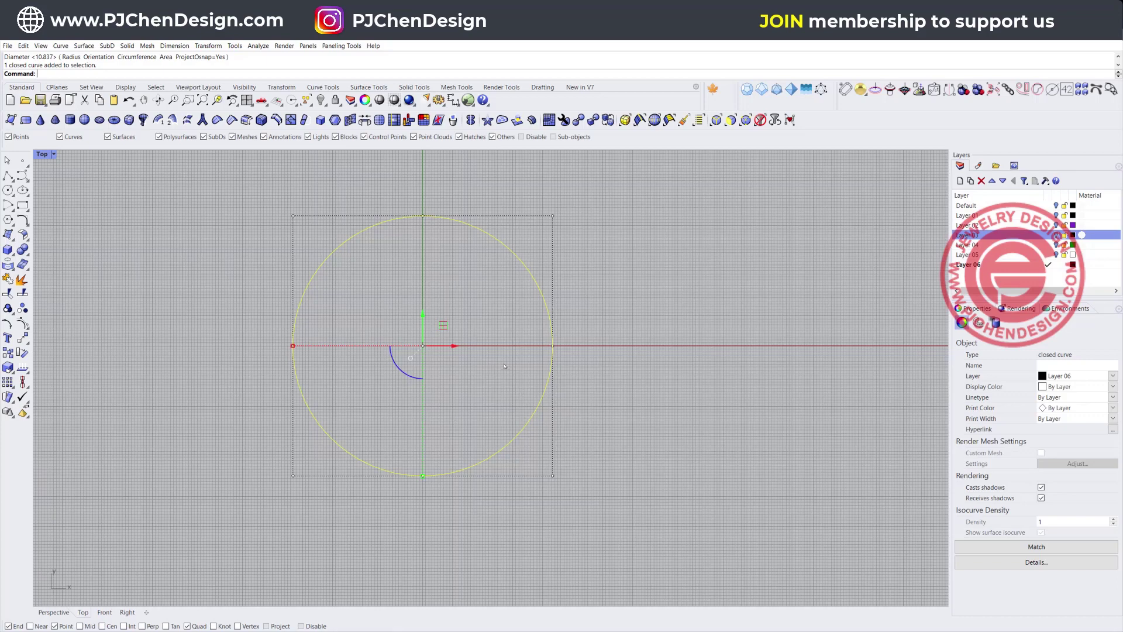
key(Return)
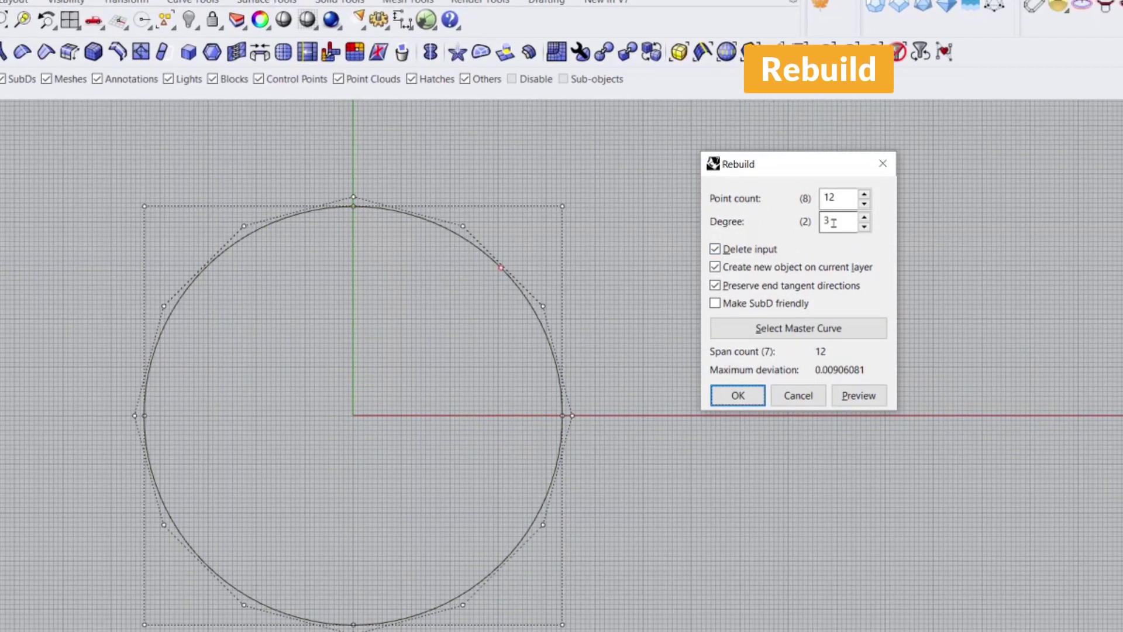
double_click(840, 221)
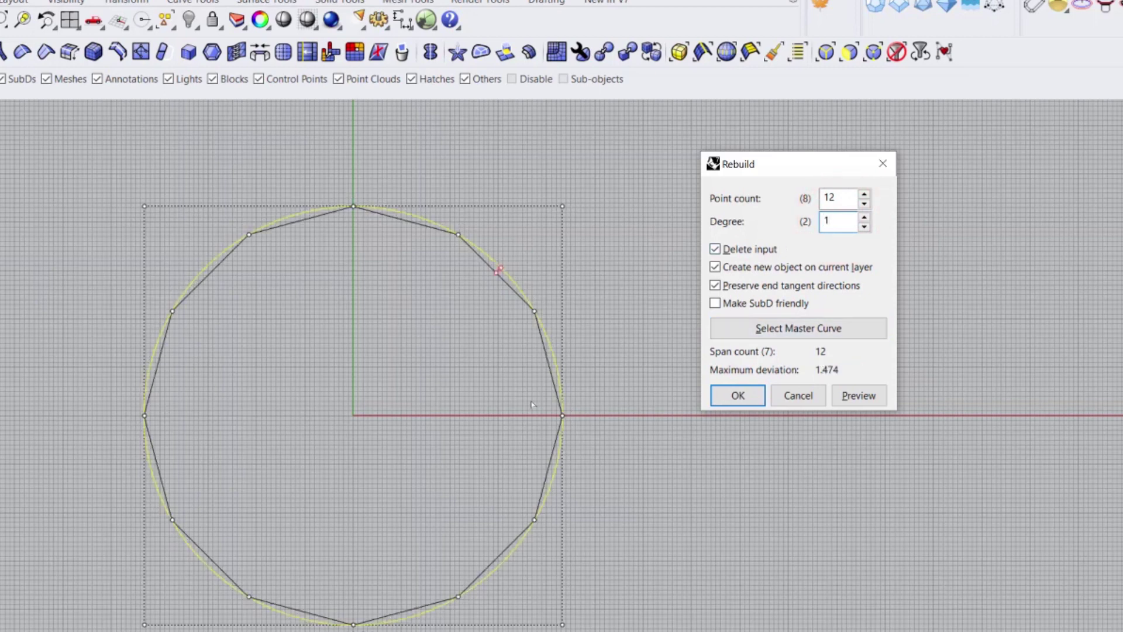
double_click(848, 193)
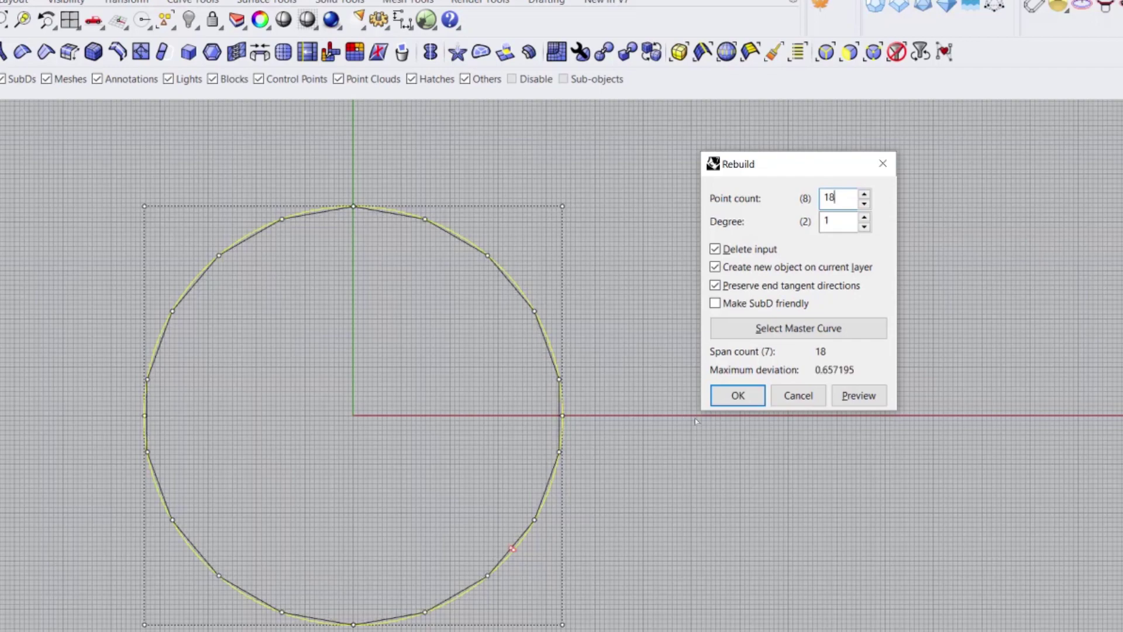
click(731, 394)
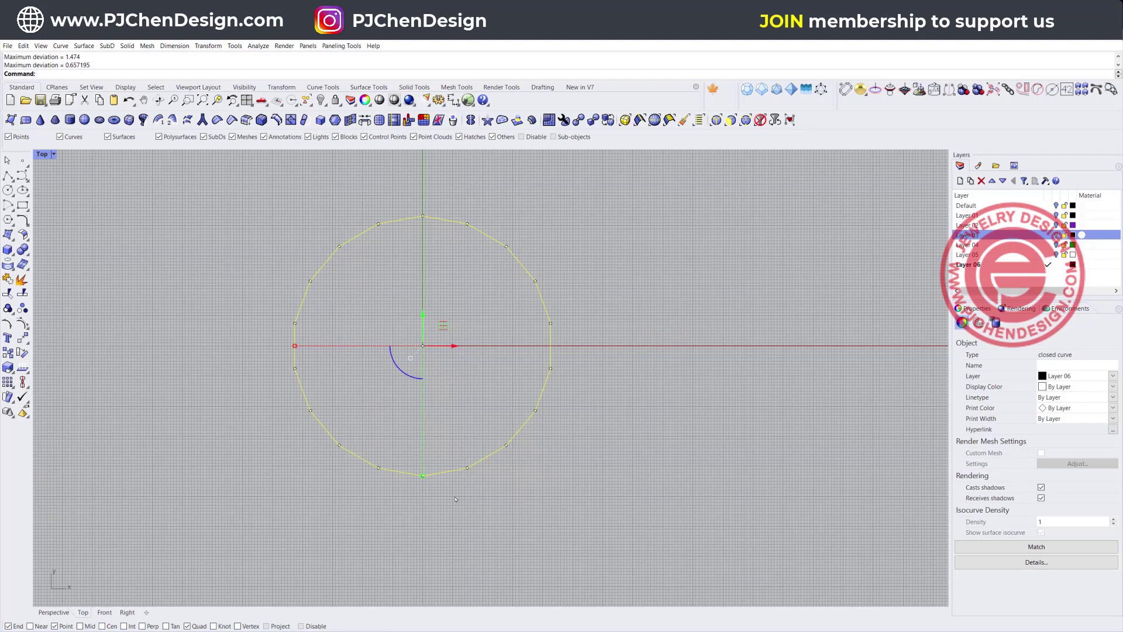
Extrude the 18-sided curve vertically by -6 to form a low ring below the origin plane
double_click(40, 154)
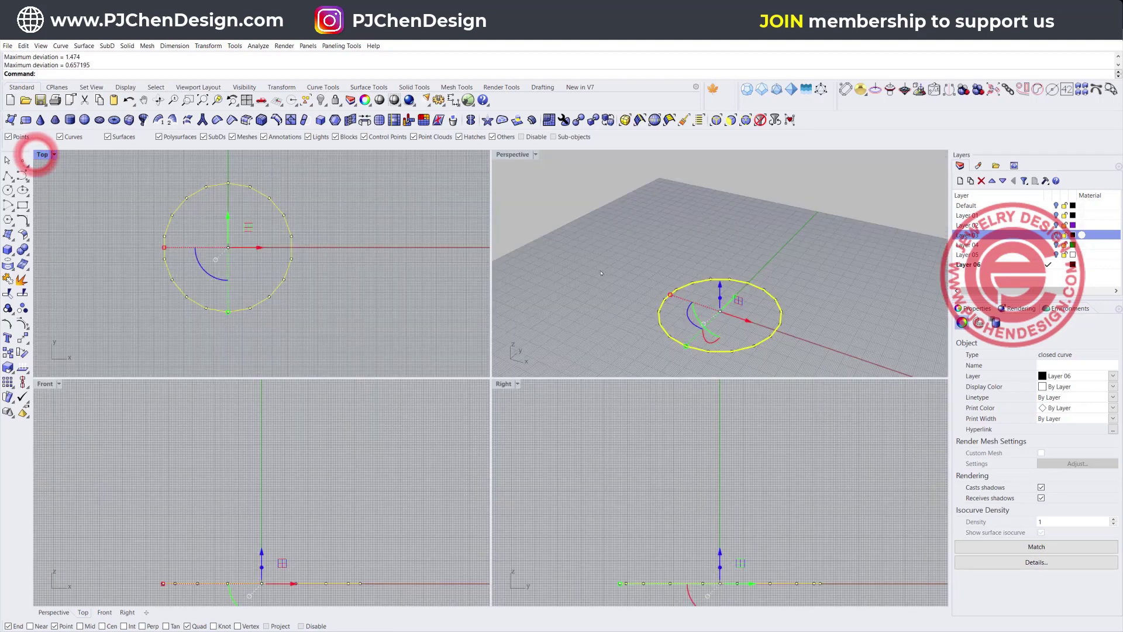
click(714, 332)
click(720, 306)
text(-6)
key(Return)
click(586, 289)
scroll(667, 345, up, 2)
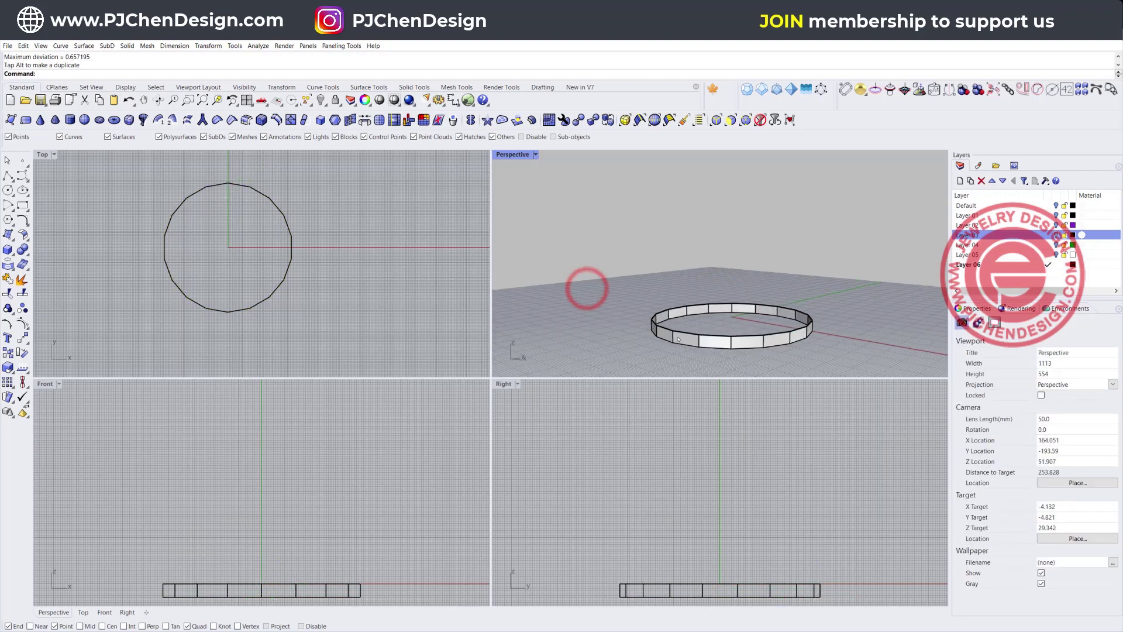
Extrude the same 18-sided curve upward in the Front view to form a taller band above the ring
right_drag(252, 538, 261, 491)
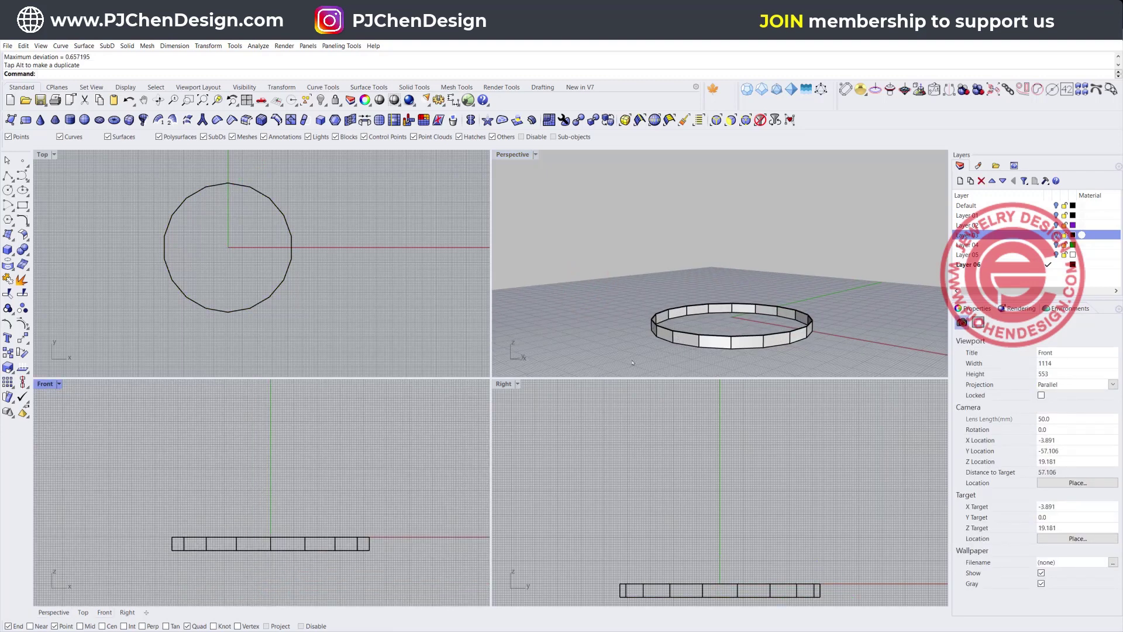
right_drag(699, 351, 715, 337)
scroll(715, 338, up, 4)
click(718, 331)
click(741, 354)
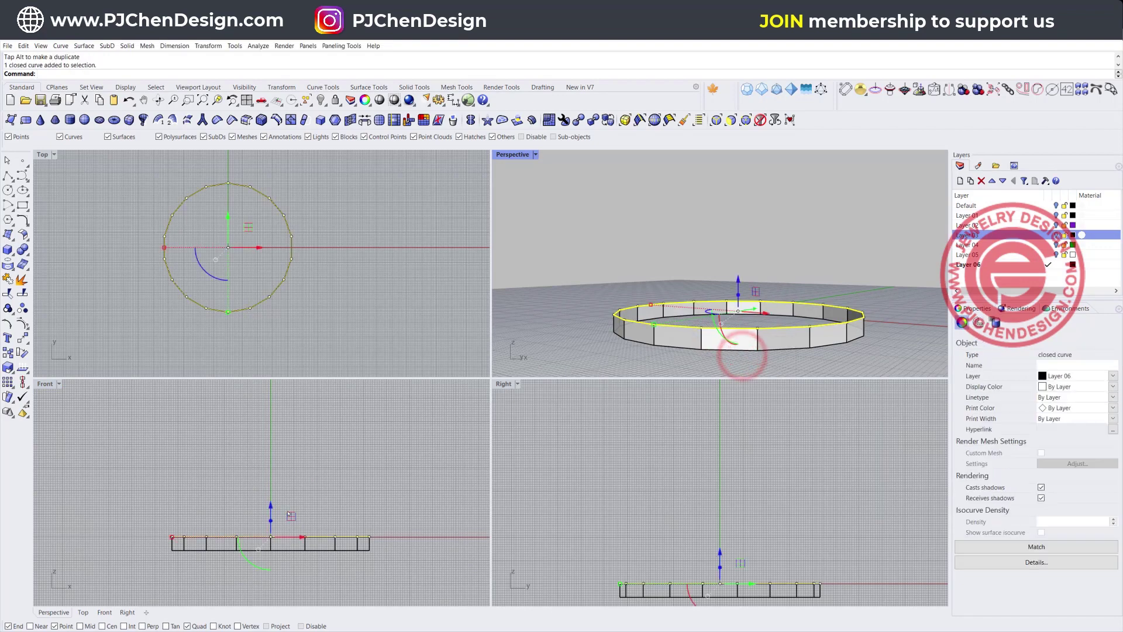
scroll(271, 530, up, 2)
drag(267, 531, 278, 481)
click(380, 447)
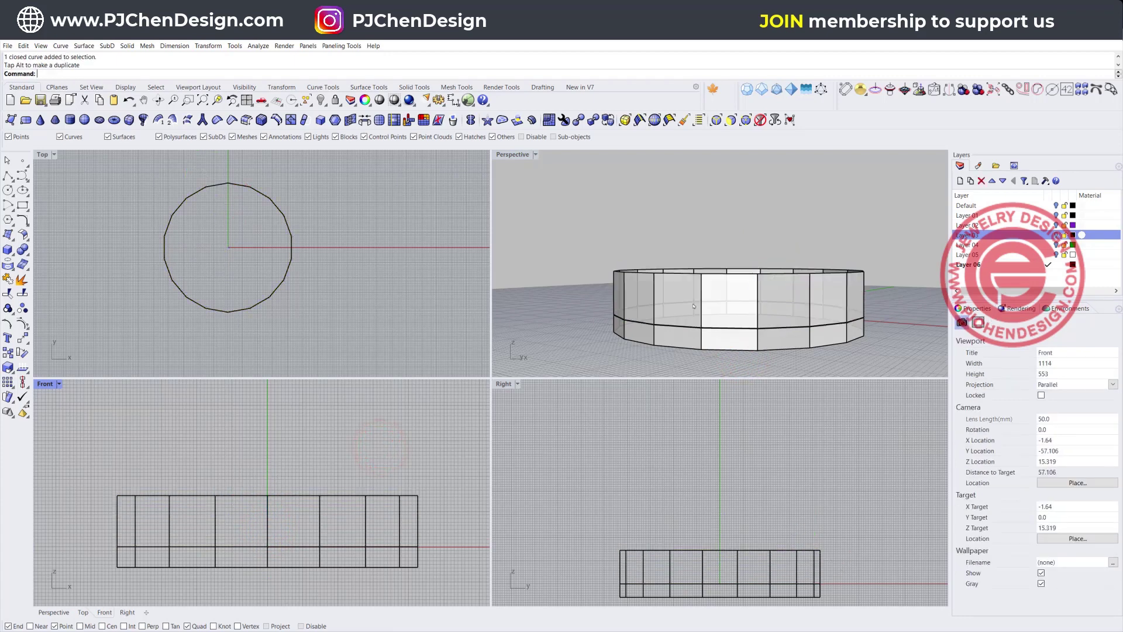
Explode the upper extruded band into separate flat surfaces
click(694, 297)
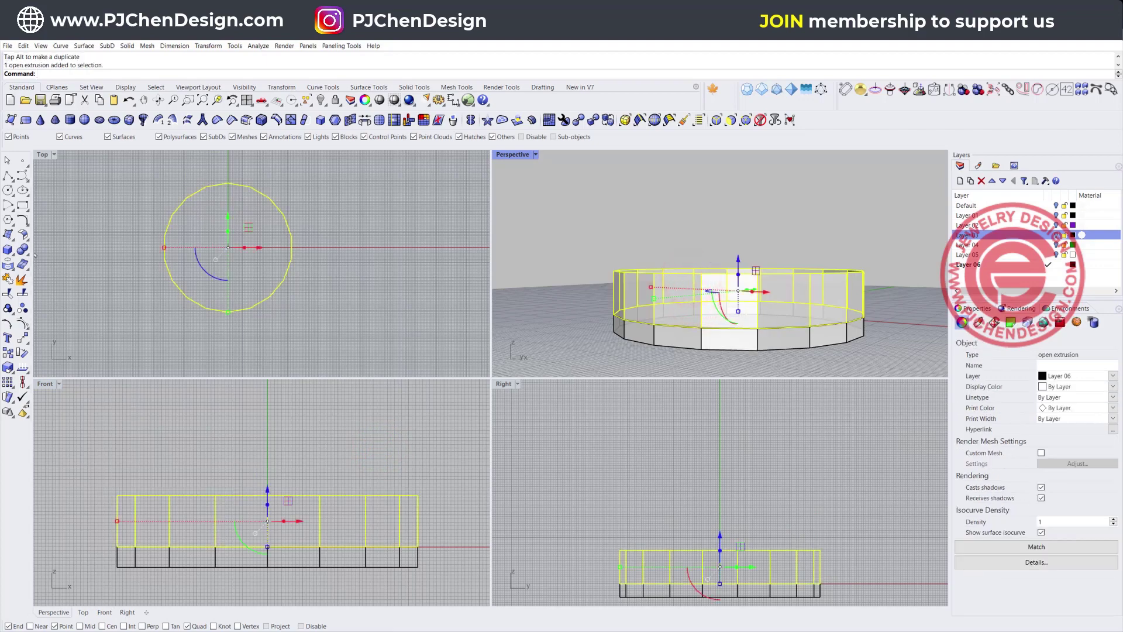
click(22, 279)
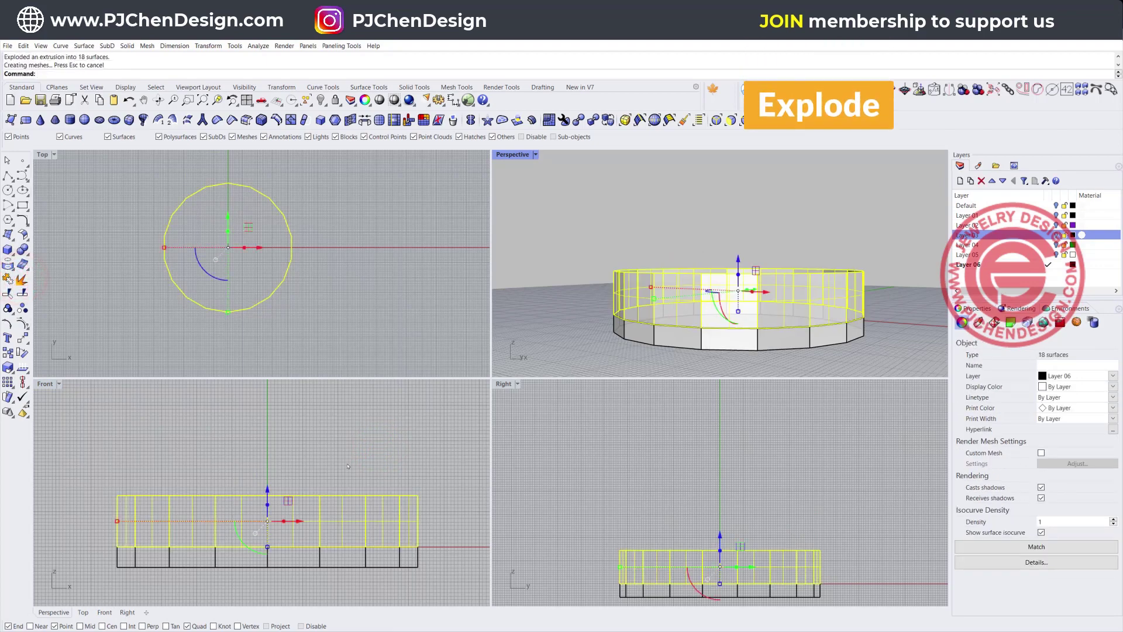
drag(467, 507, 299, 474)
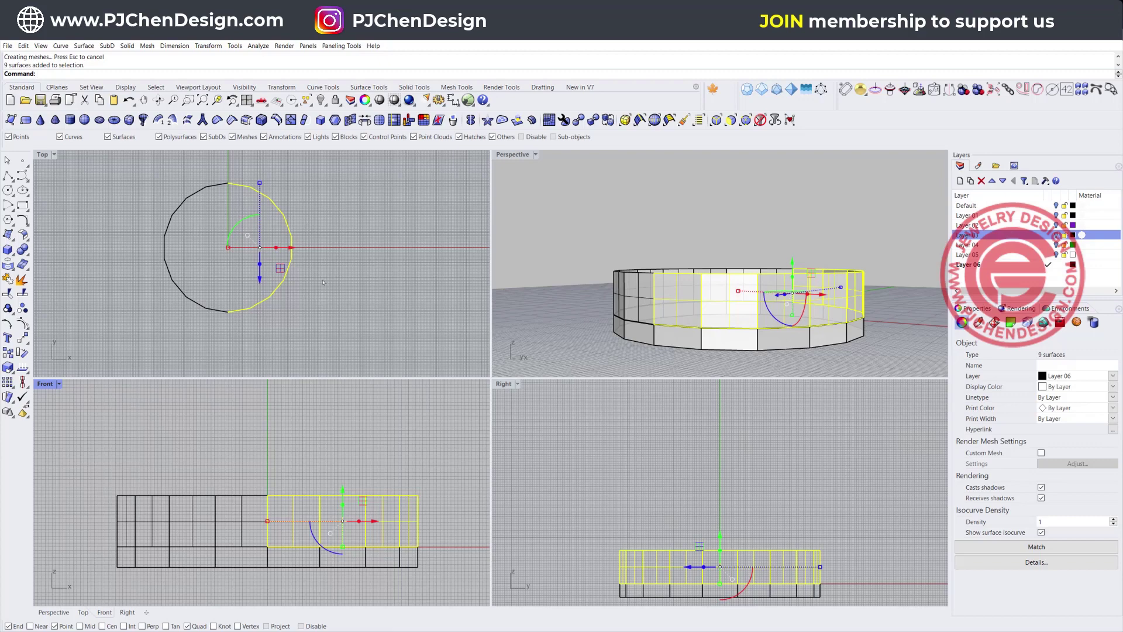
click(320, 230)
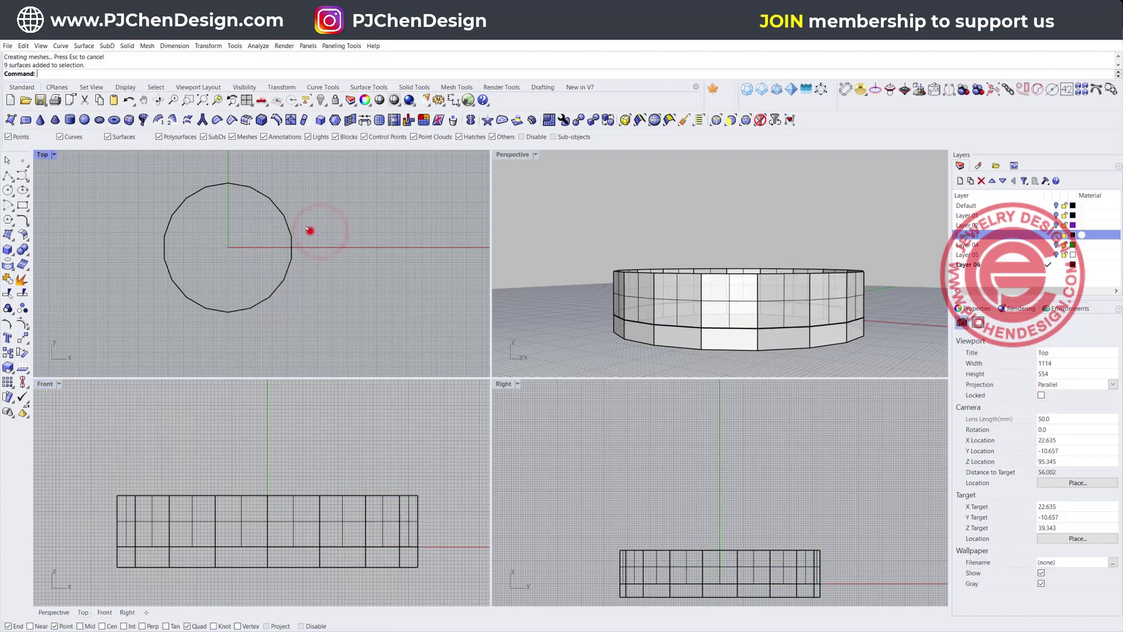
Delete the base curve and all upper band surfaces except the panel on the positive X side, keeping the lower ring
drag(311, 231, 139, 178)
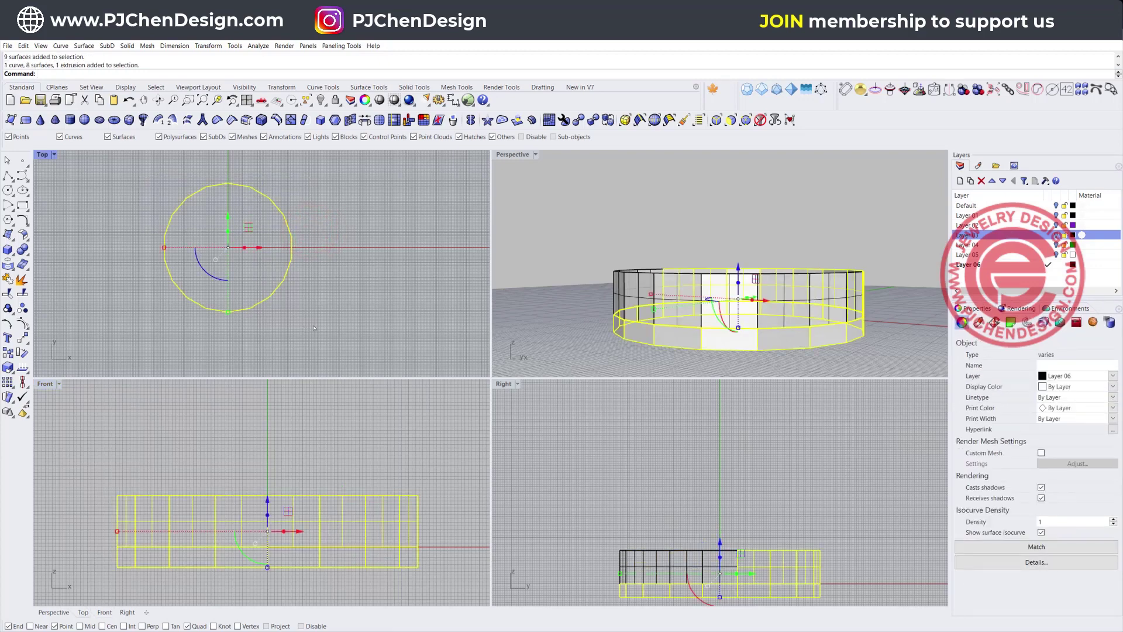
shift+drag(271, 319, 126, 266)
scroll(741, 588, up, 6)
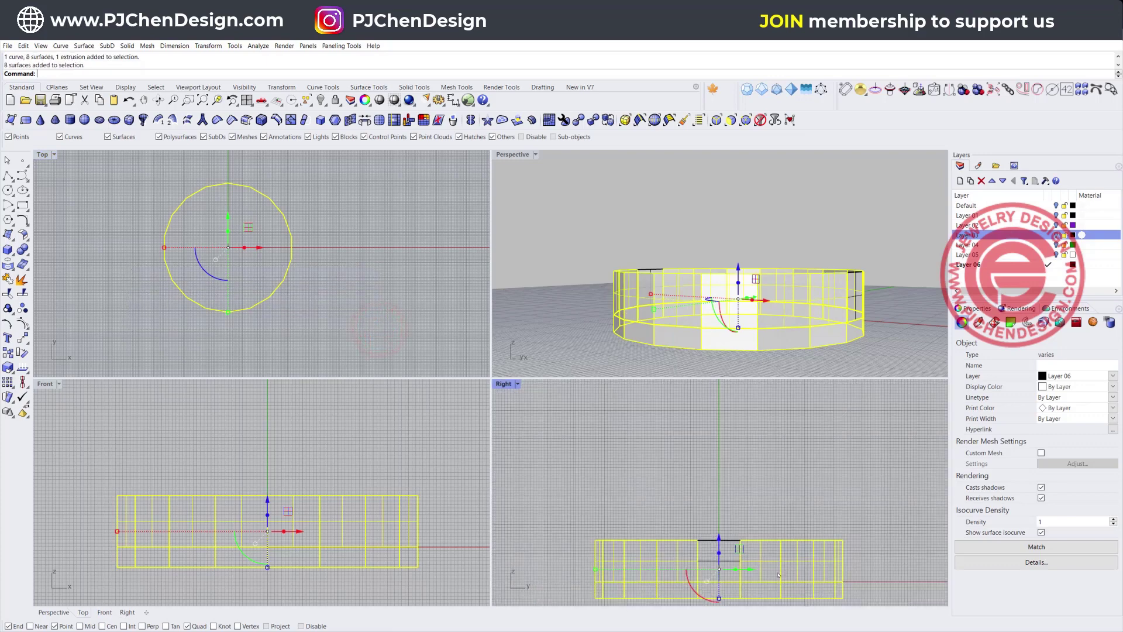
right_drag(816, 528, 757, 459)
ctrl+drag(848, 548, 801, 535)
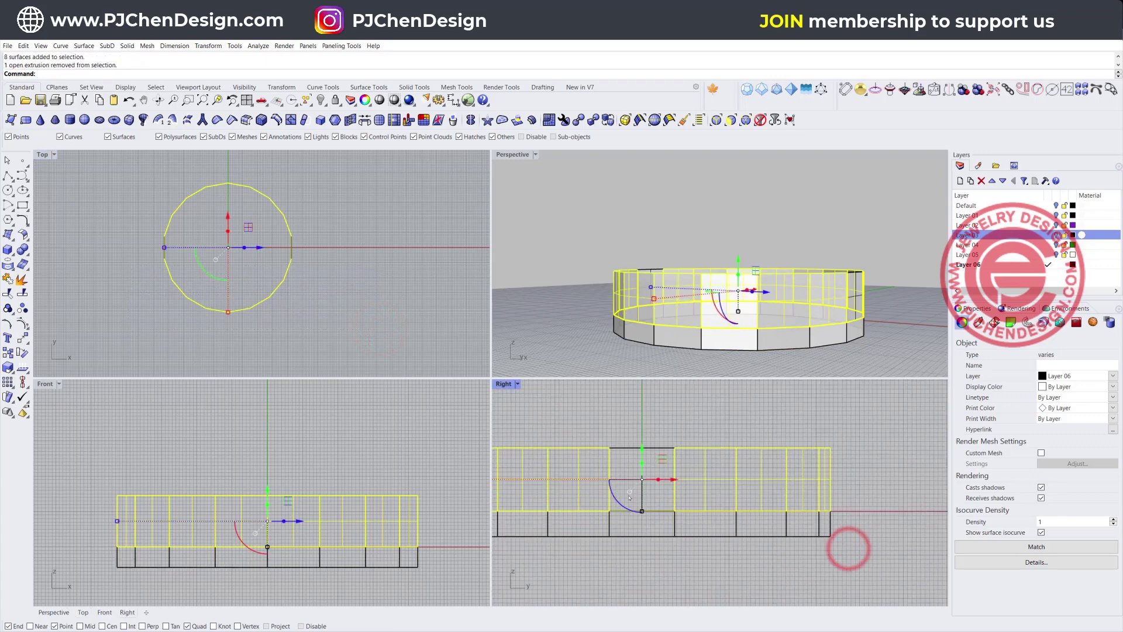
key(Delete)
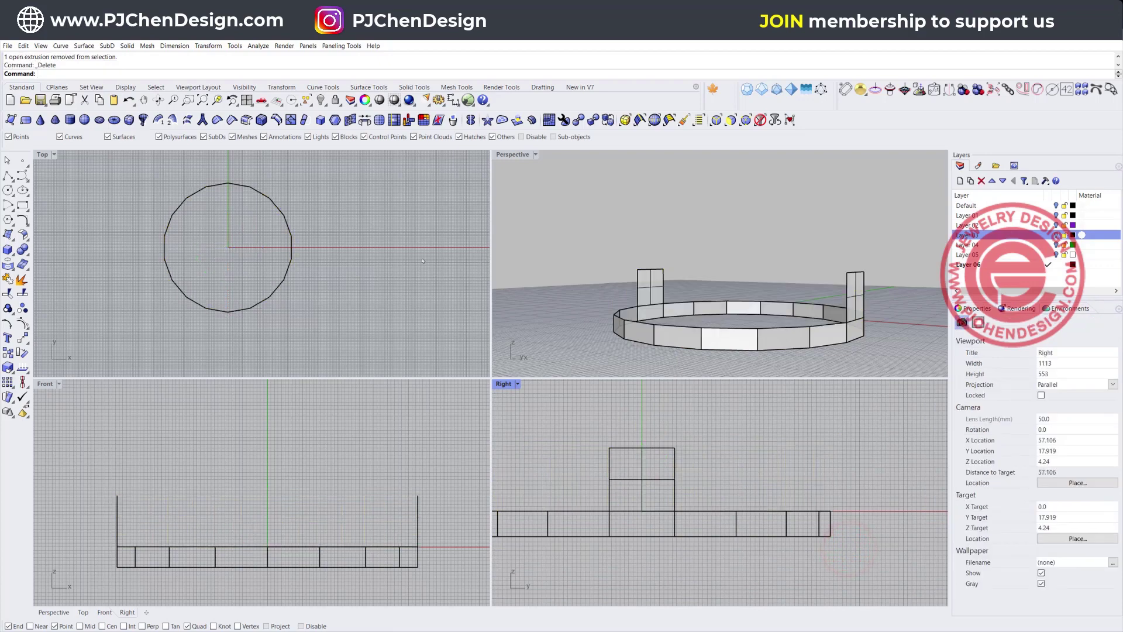
click(650, 282)
key(Delete)
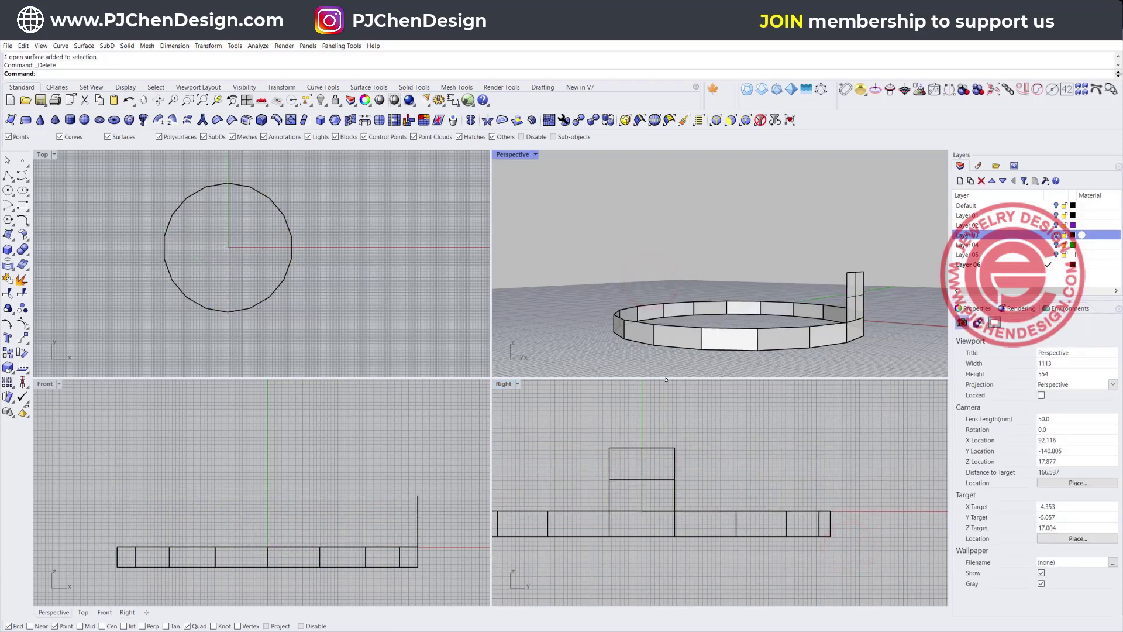
Show the remaining panel's control points and scale its two upper points together into one apex, forming a triangle
double_click(503, 383)
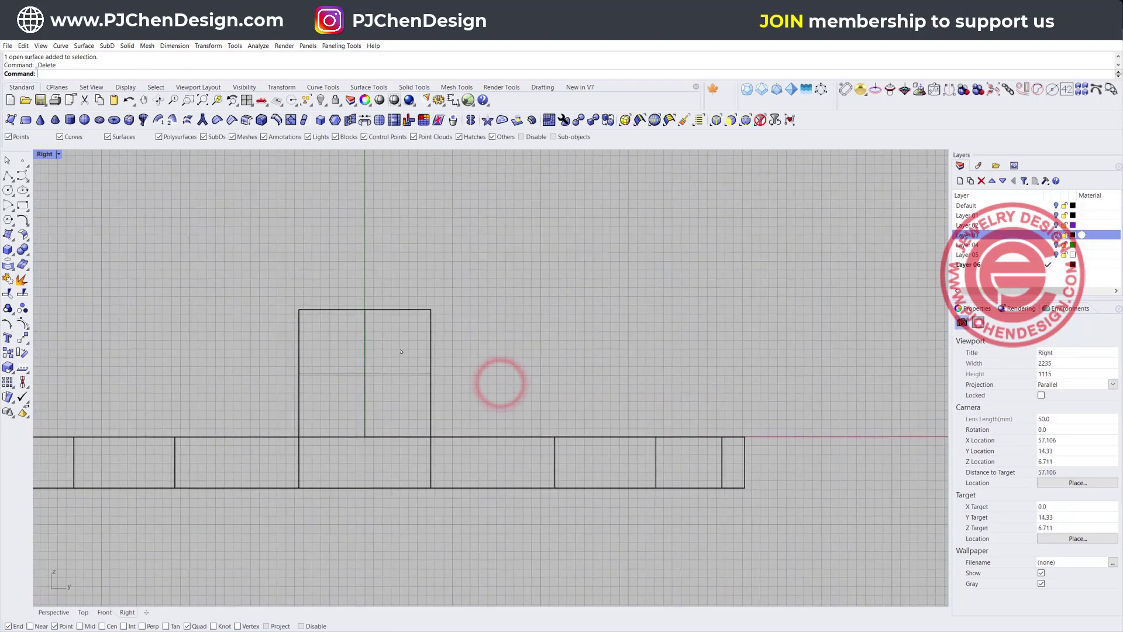
click(428, 326)
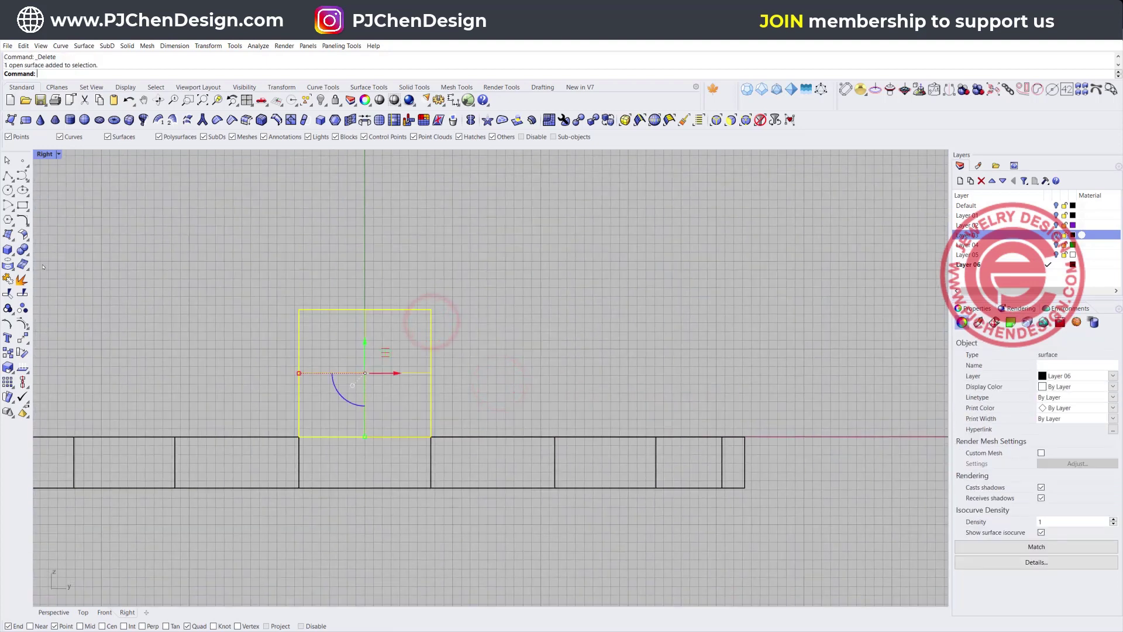
click(22, 322)
drag(276, 293, 431, 387)
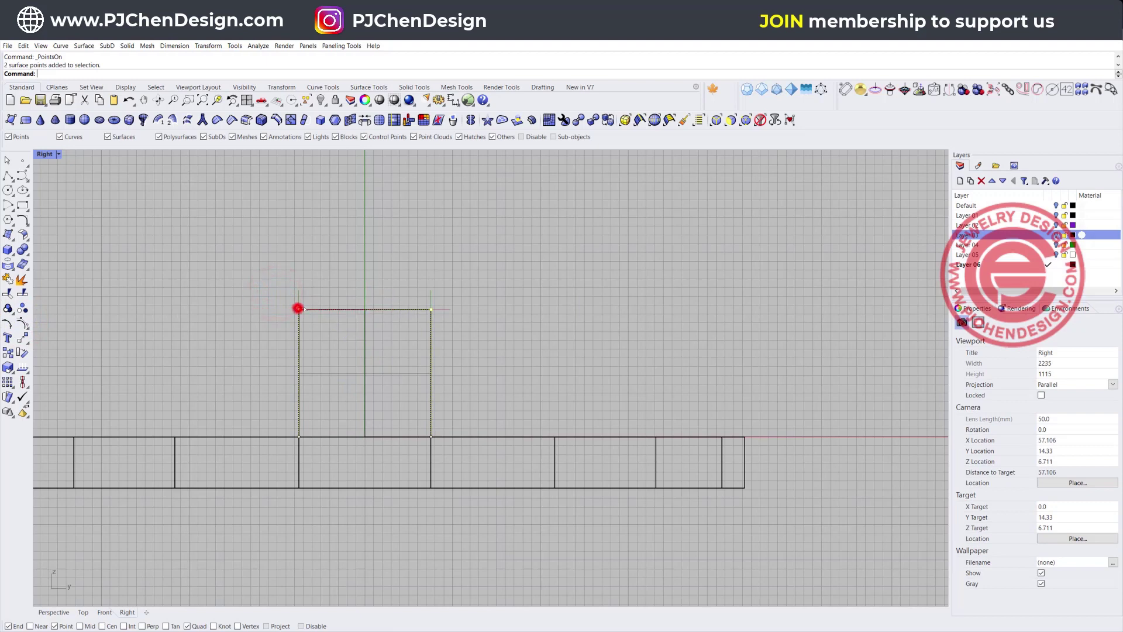
drag(298, 308, 365, 309)
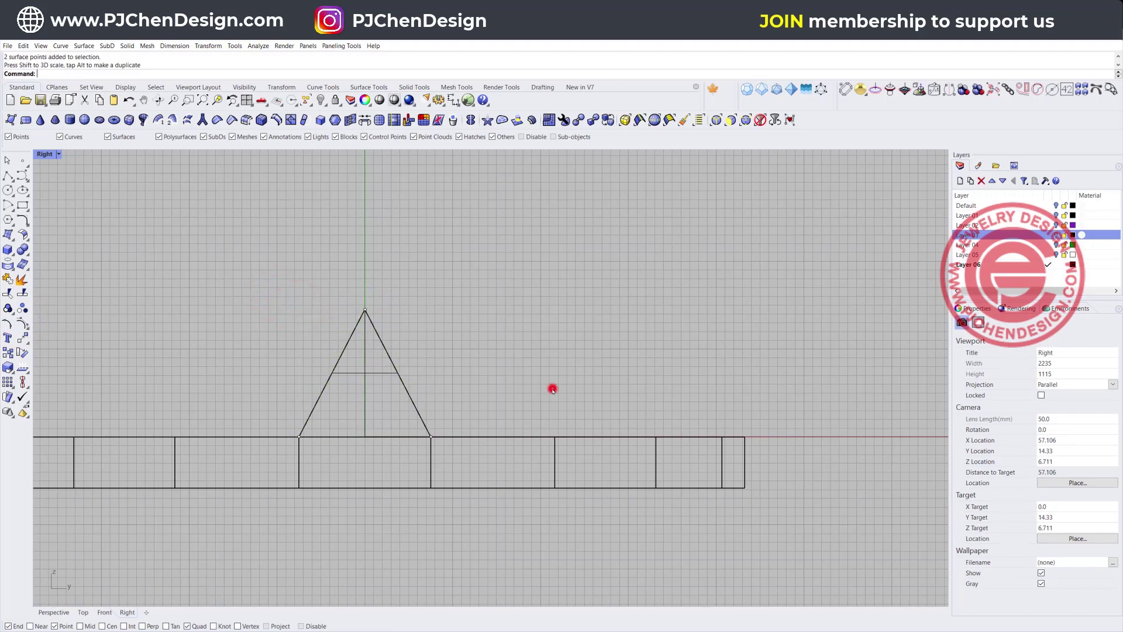
click(547, 390)
double_click(46, 155)
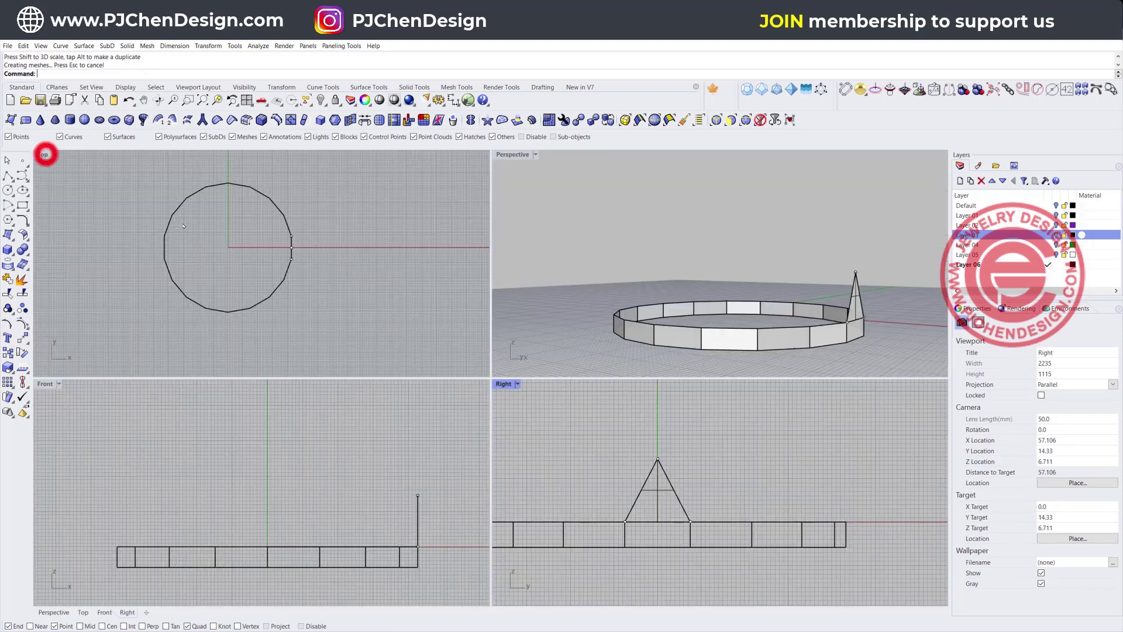
Shift the triangle's apex points slightly outward along X in the Front view so the face leans outward
right_drag(599, 243, 644, 264)
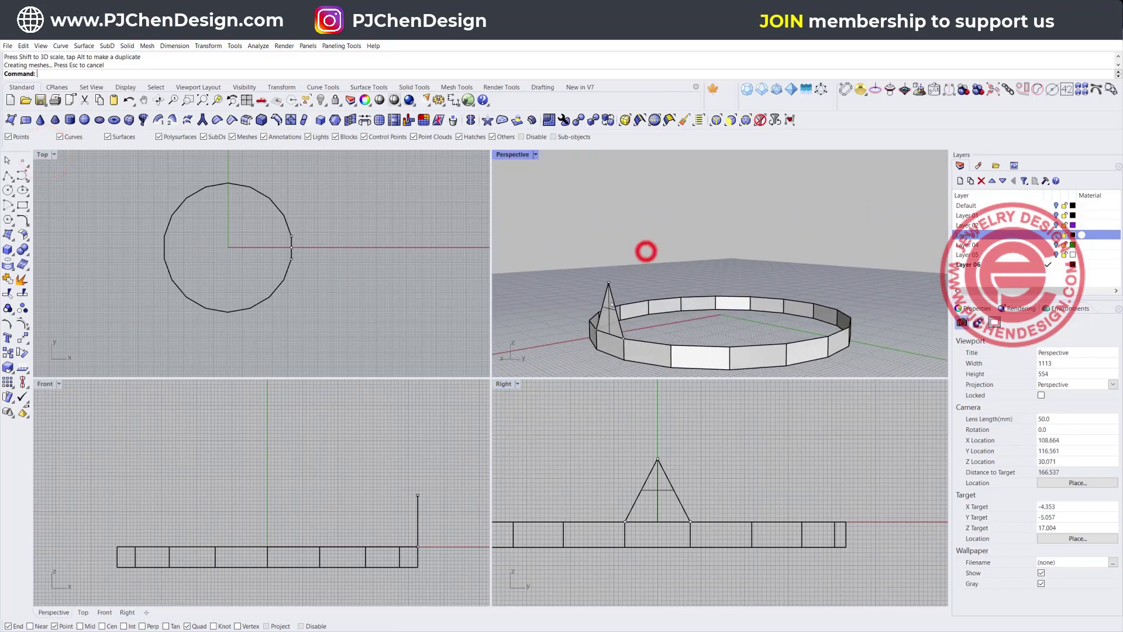
click(611, 330)
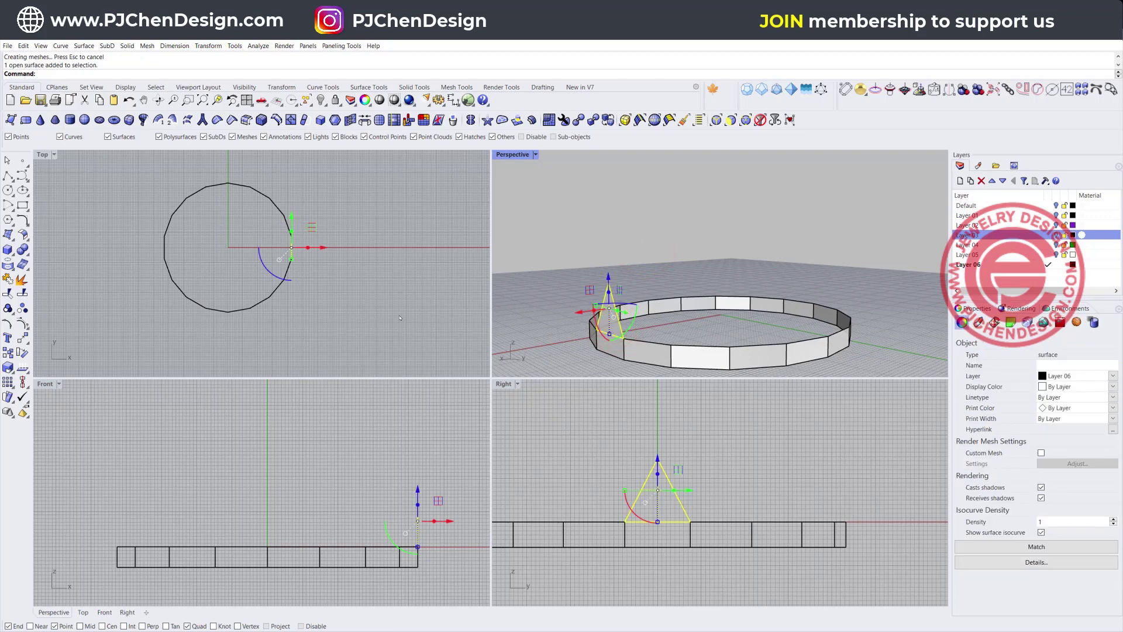
scroll(415, 540, up, 4)
right_drag(414, 539, 367, 536)
click(22, 321)
drag(292, 444, 318, 433)
scroll(400, 475, up, 4)
click(406, 501)
scroll(608, 303, up, 3)
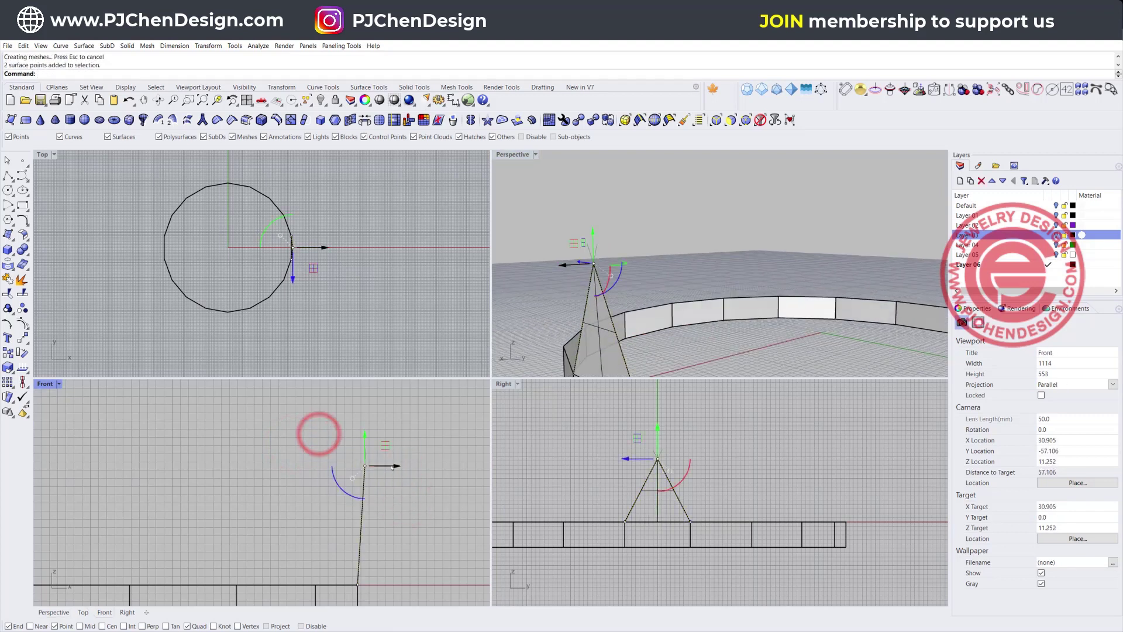
drag(388, 468, 394, 468)
click(393, 519)
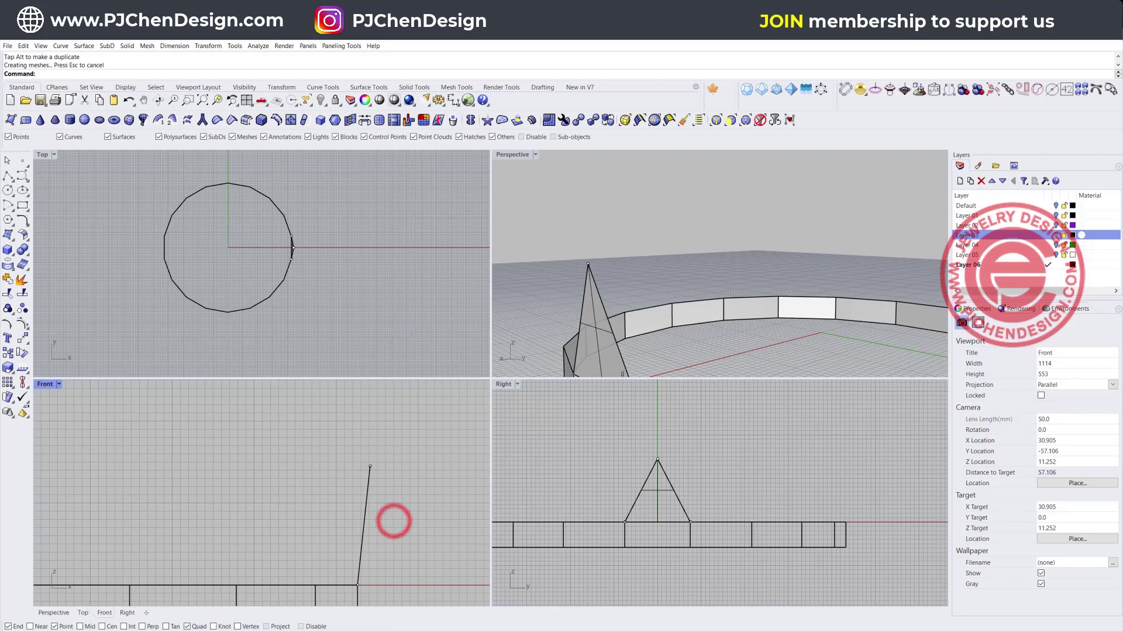
Polar array the leaning triangle around the origin with 18 items over 360 degrees
scroll(626, 303, down, 5)
right_drag(626, 304, 676, 322)
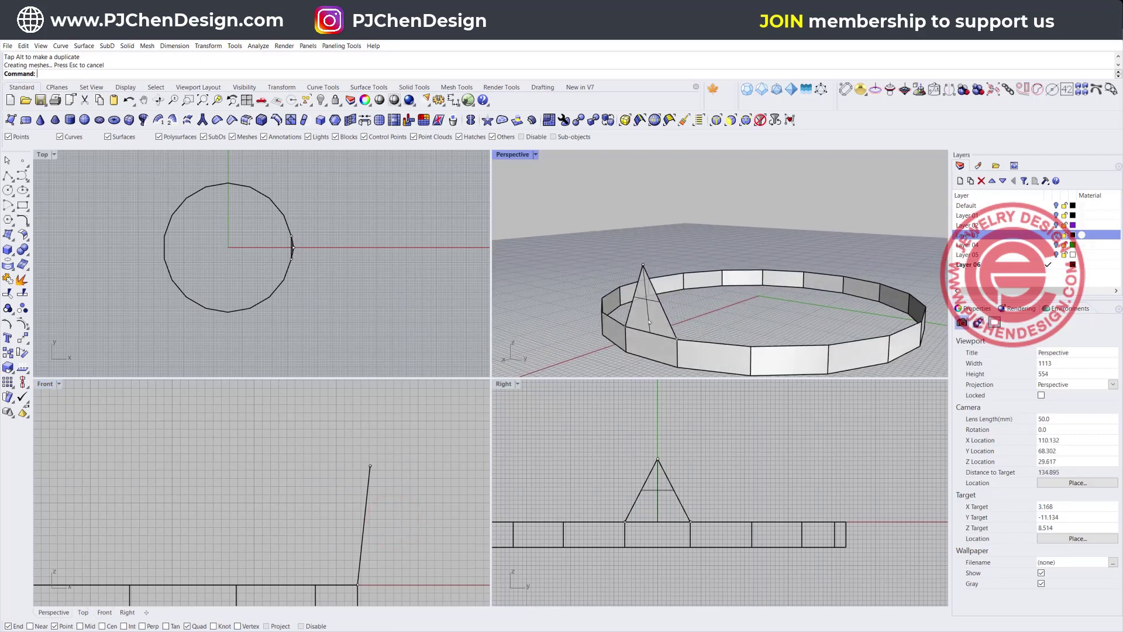
click(651, 320)
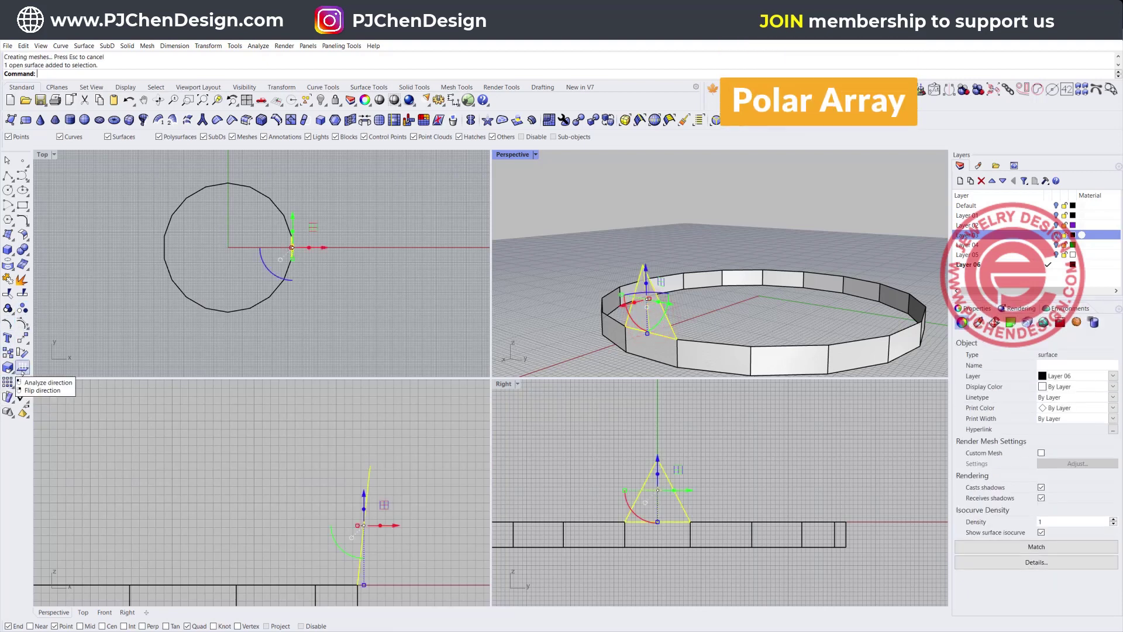
click(8, 384)
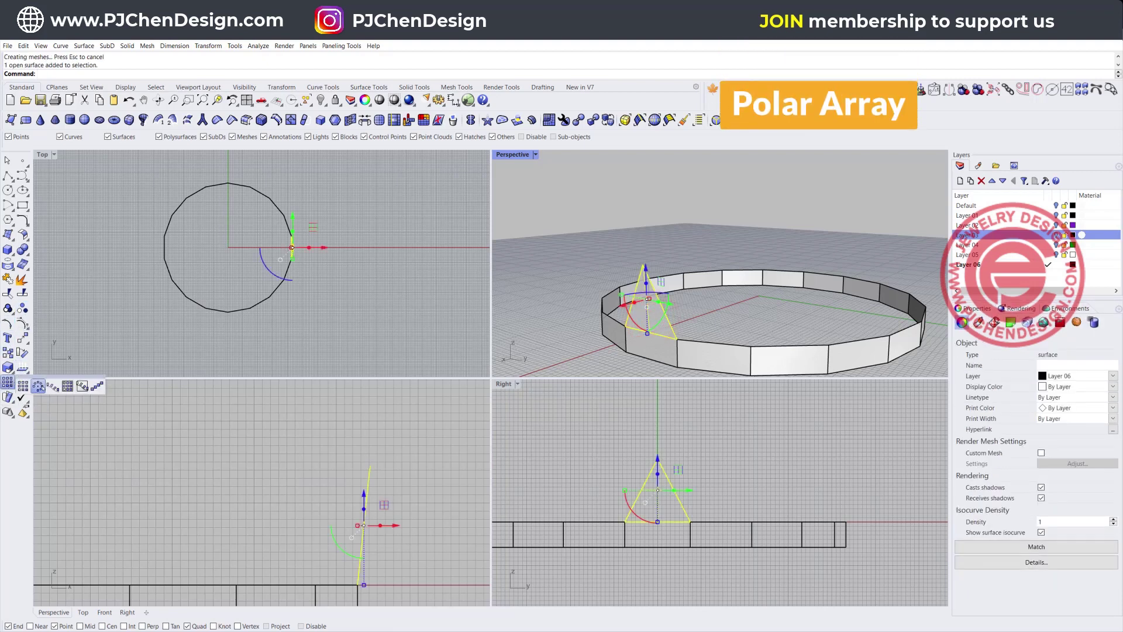
click(39, 385)
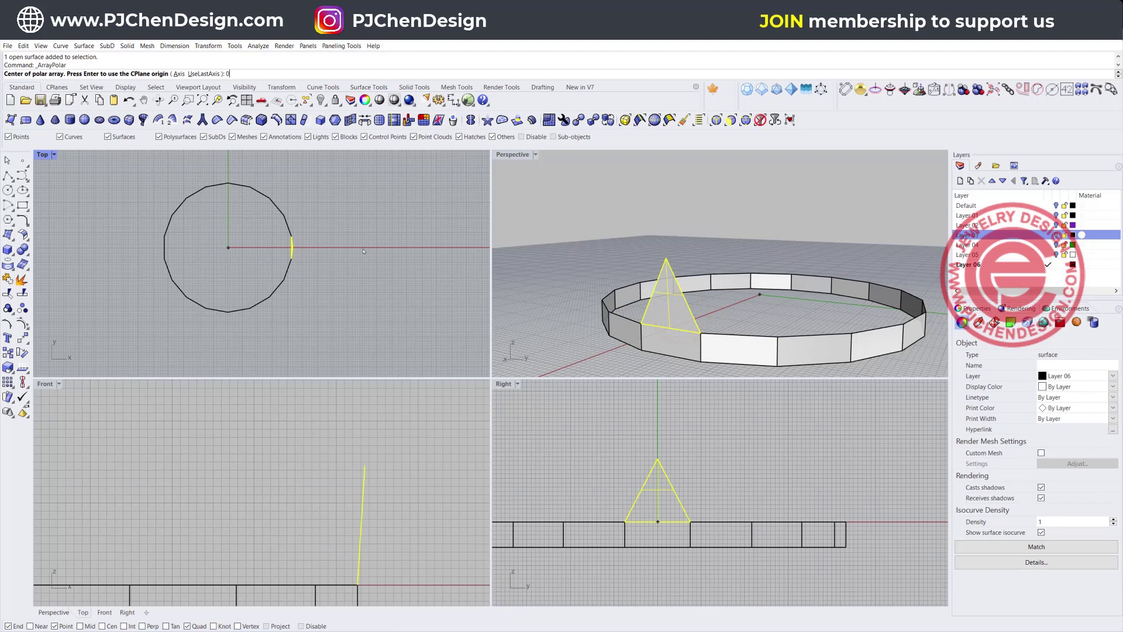
key(Return)
key(Return)
key(Return)
key(Return)
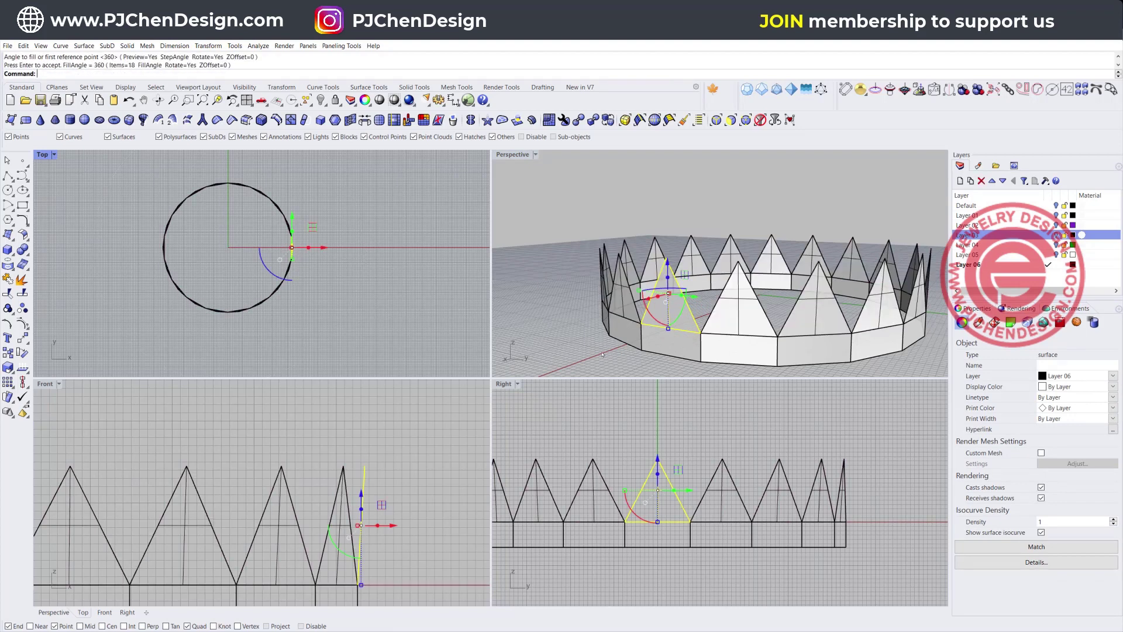
Select all the arrayed triangles above the base ring and group them
right_drag(718, 332, 792, 307)
mouse_move(681, 321)
right_down()
mouse_move(667, 325)
mouse_move(679, 318)
right_up()
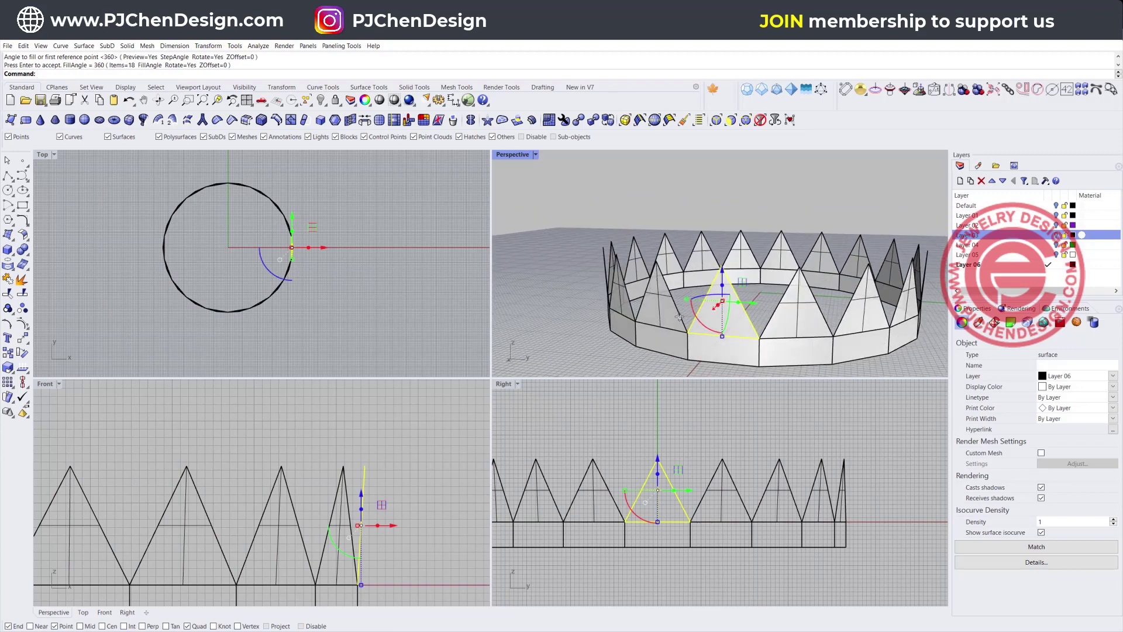
click(411, 502)
scroll(410, 497, down, 5)
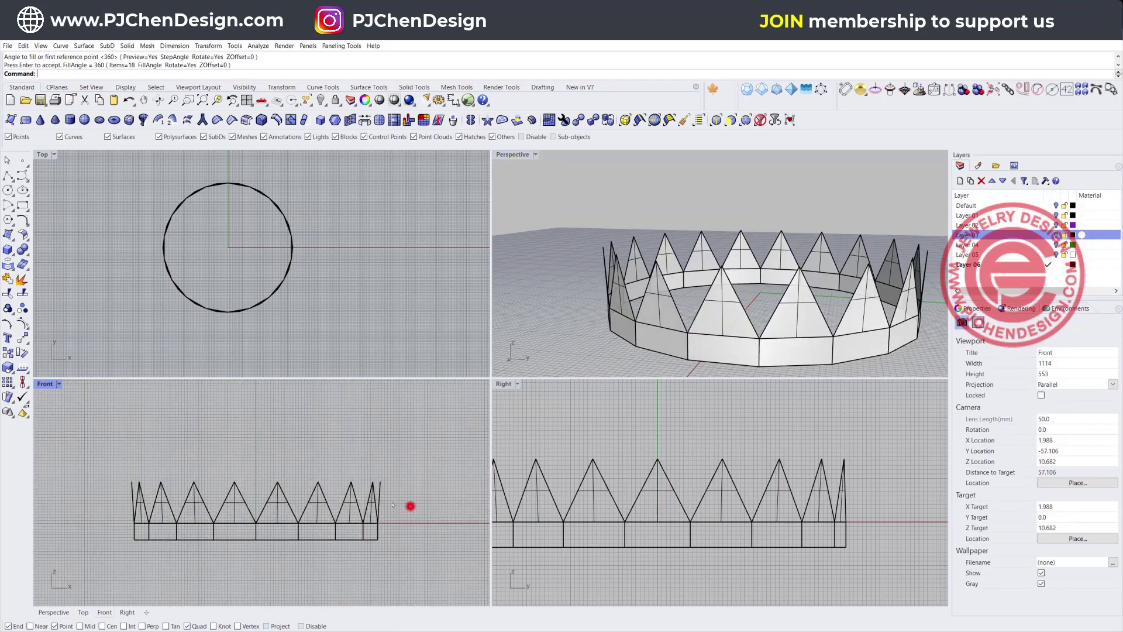
right_click(410, 505)
click(9, 308)
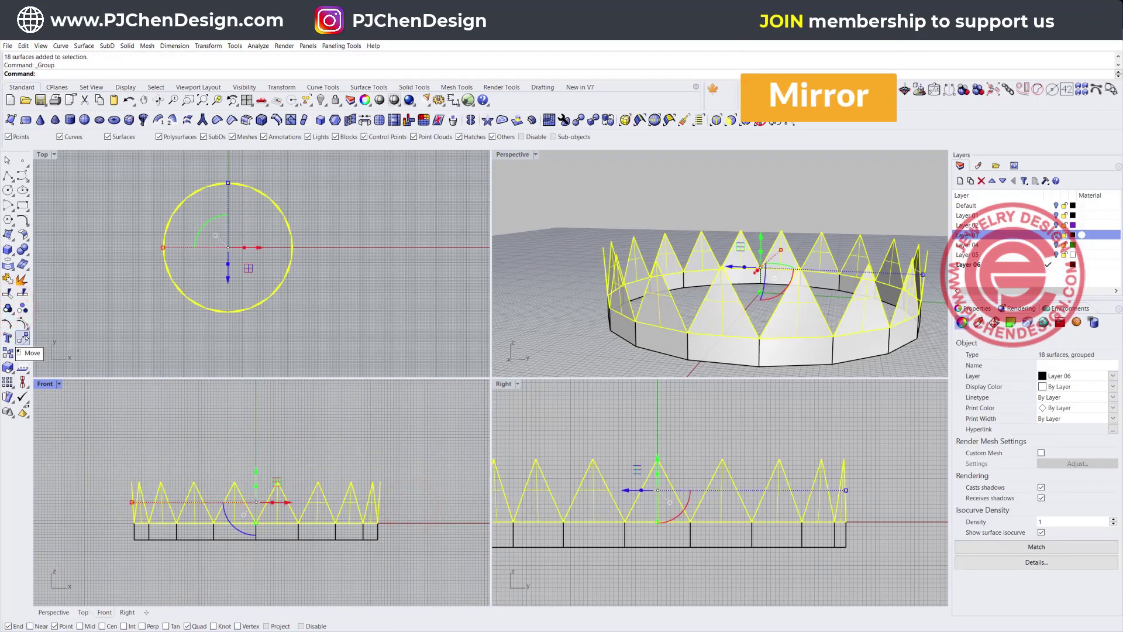
Mirror the triangle group upward in the Front view across a horizontal plane through the apexes, keeping the original
click(25, 338)
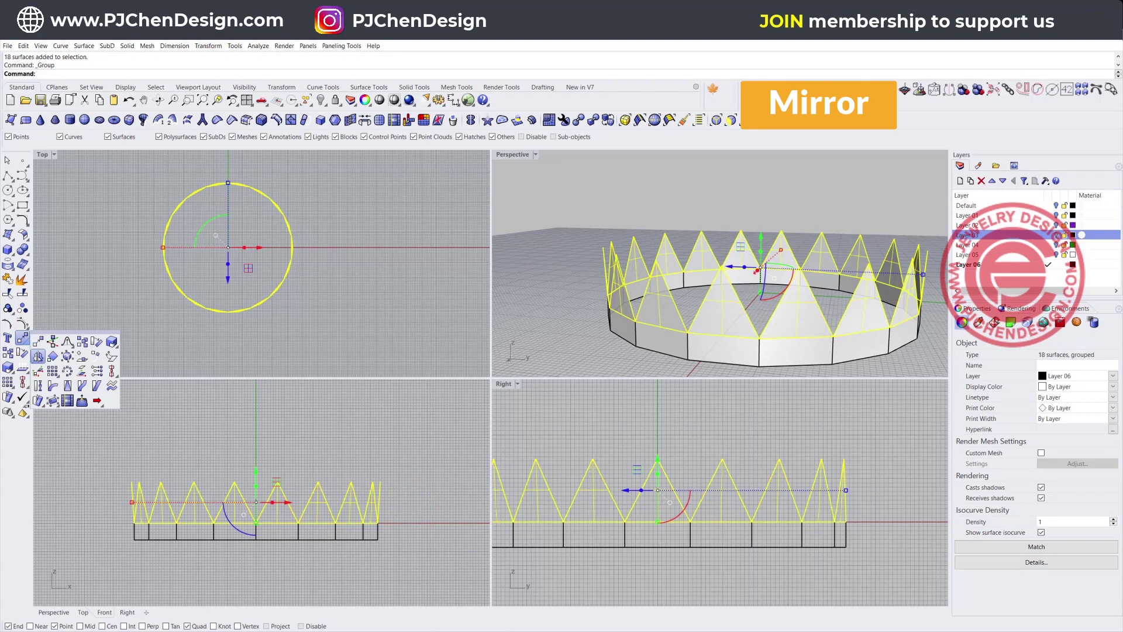
click(38, 356)
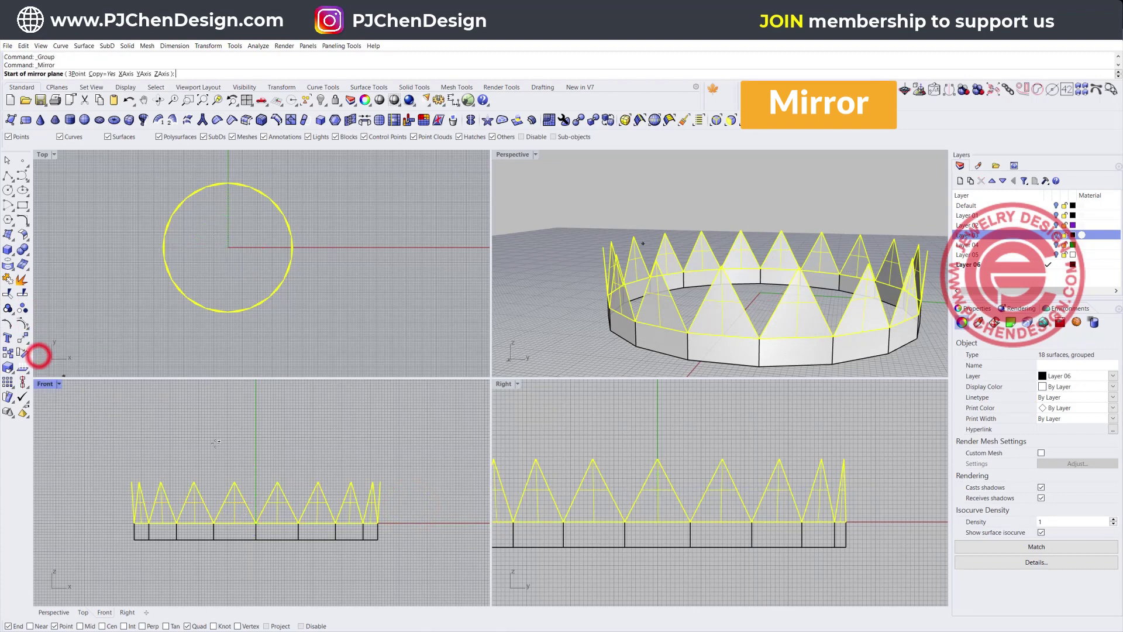
click(280, 482)
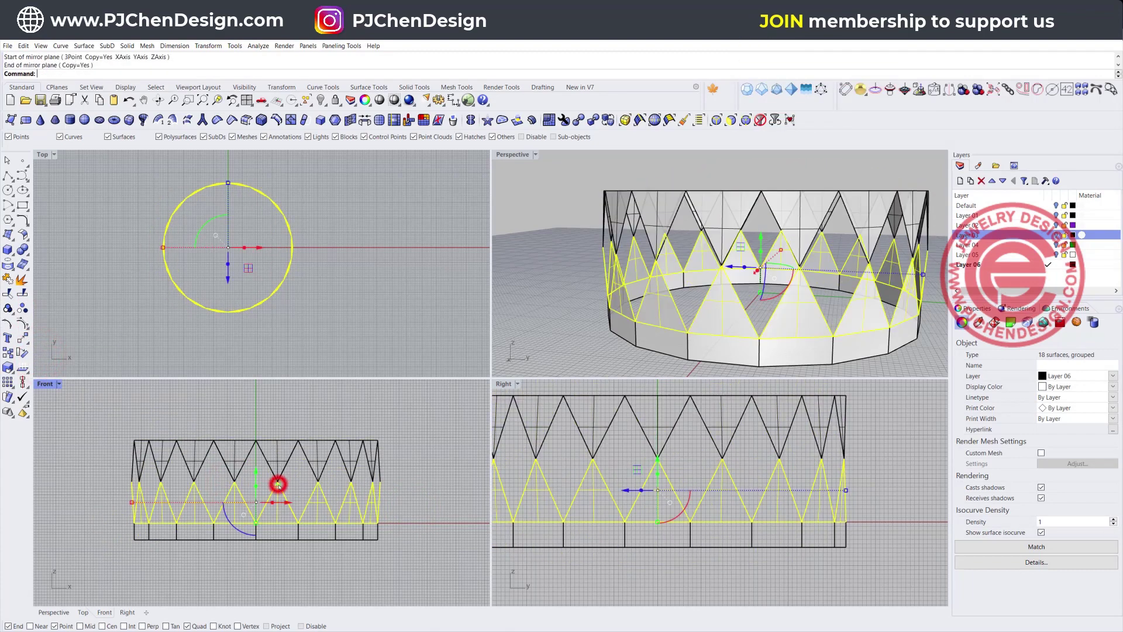
click(353, 337)
Fill one diamond-shaped gap between the upper and lower triangles with a surface from its four edge curves
mouse_move(702, 245)
right_down()
mouse_move(747, 230)
mouse_move(680, 242)
right_up()
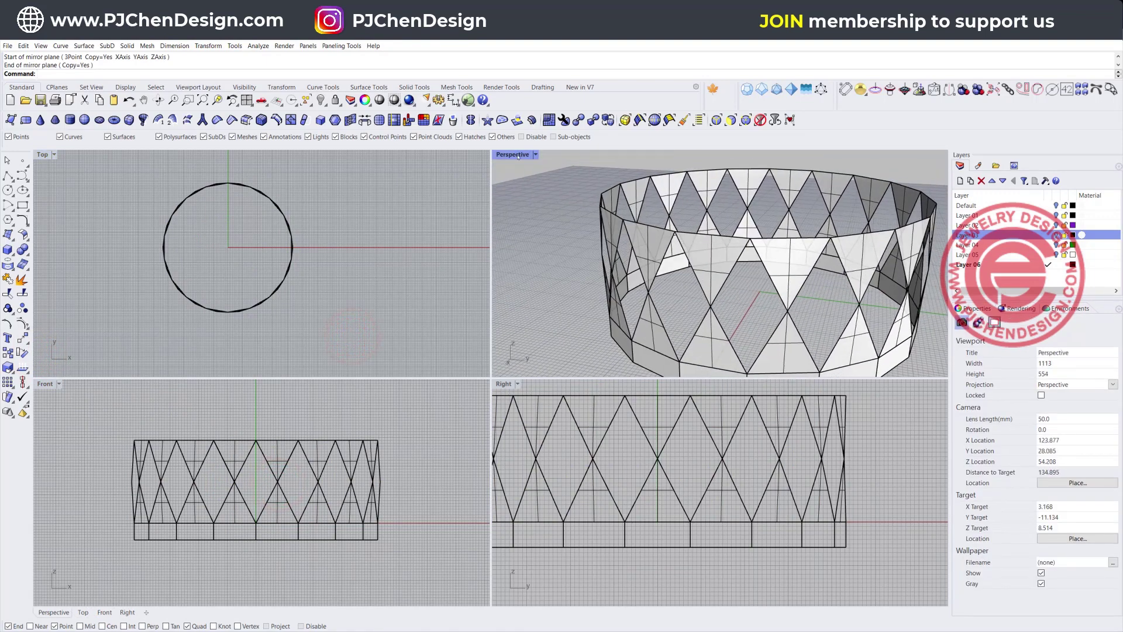
double_click(512, 154)
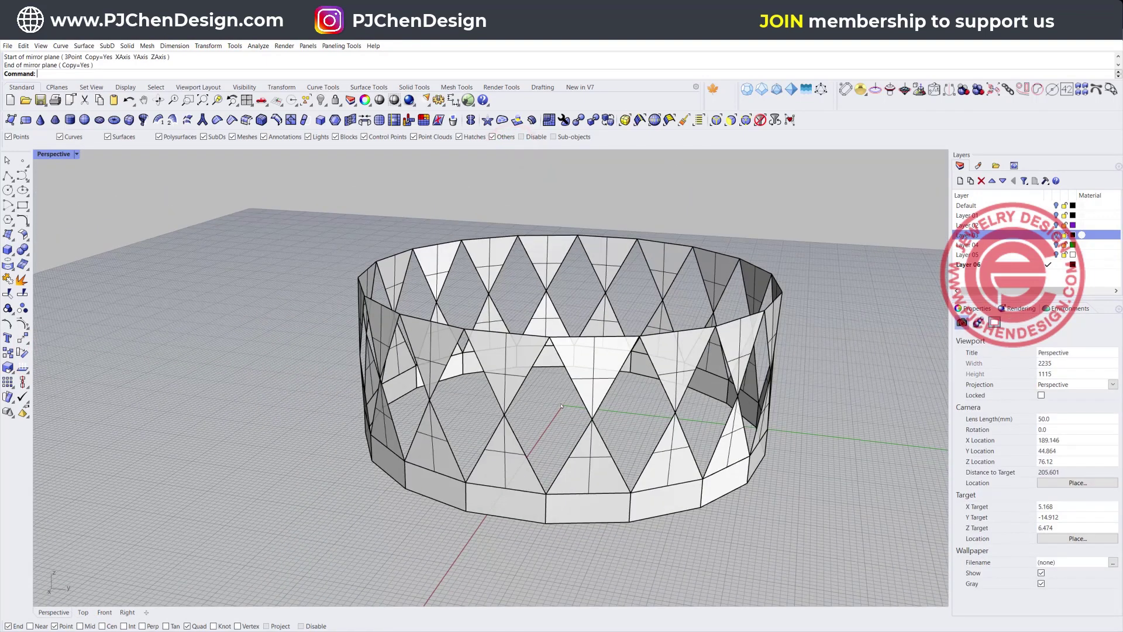
scroll(562, 405, up, 2)
click(9, 235)
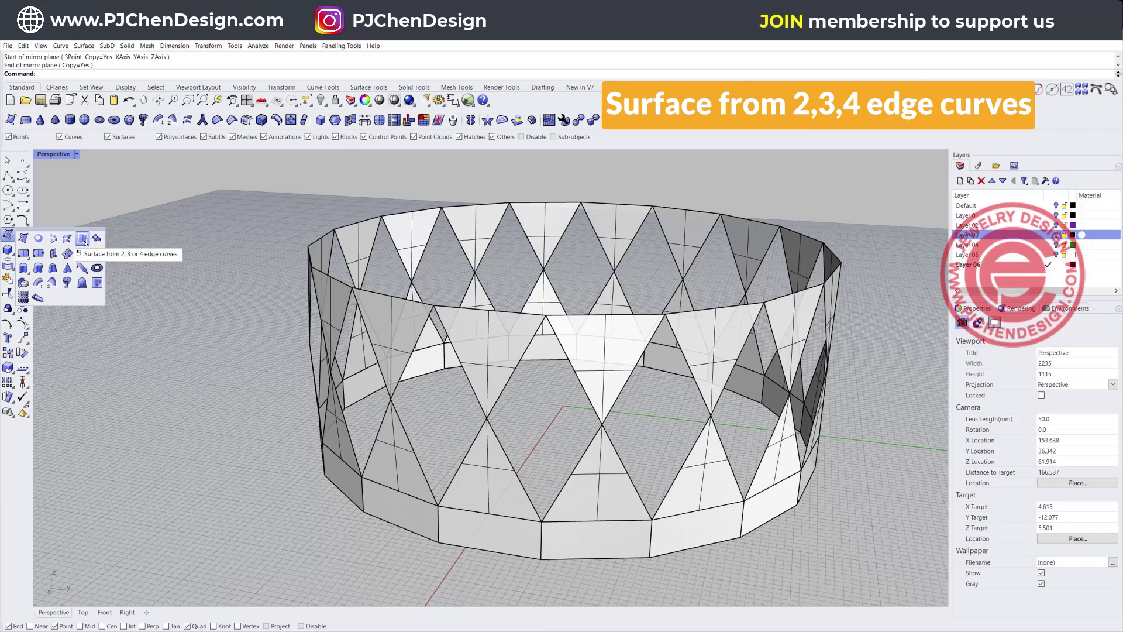
click(83, 241)
click(588, 402)
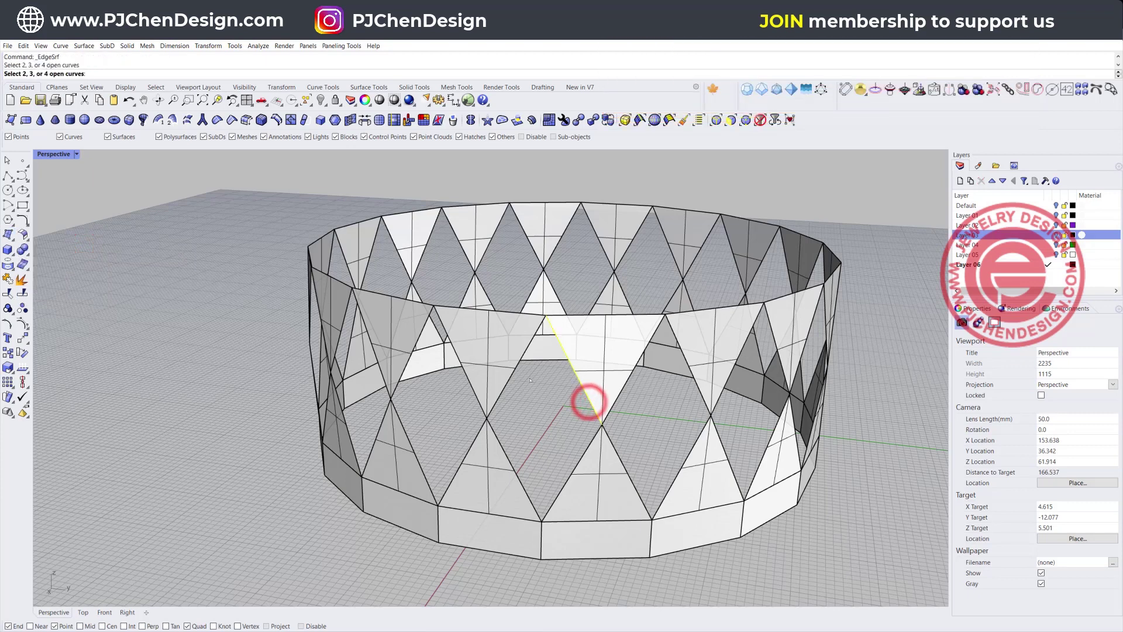
click(509, 457)
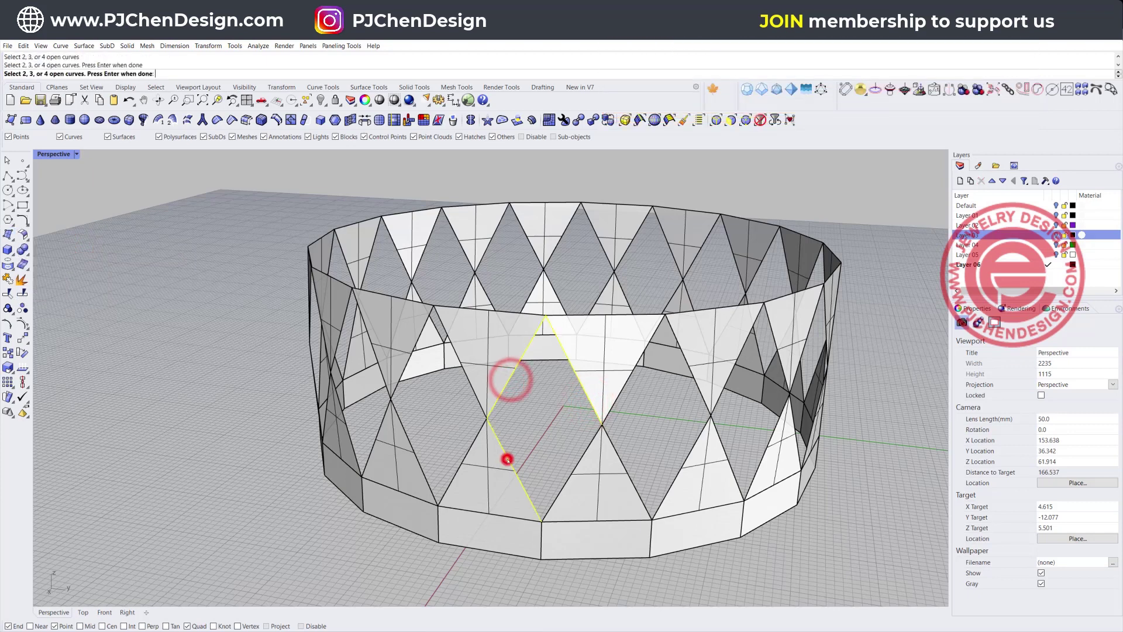
click(577, 461)
right_drag(541, 420, 520, 421)
Polar array the diamond surface around the origin (0) with 18 items over 360 degrees
click(453, 404)
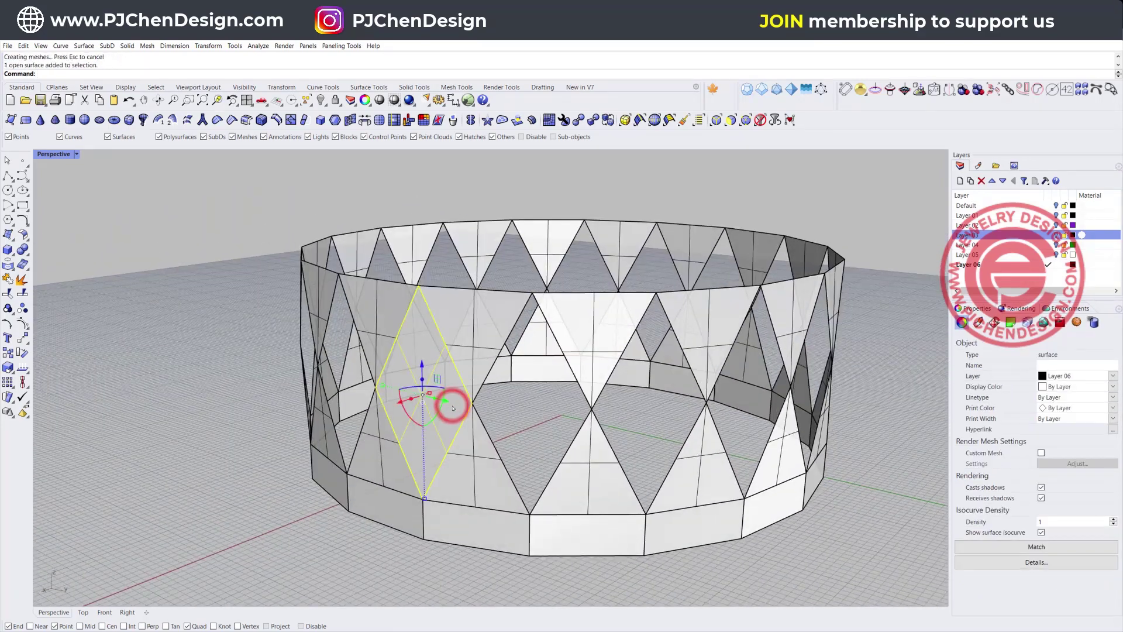
double_click(58, 153)
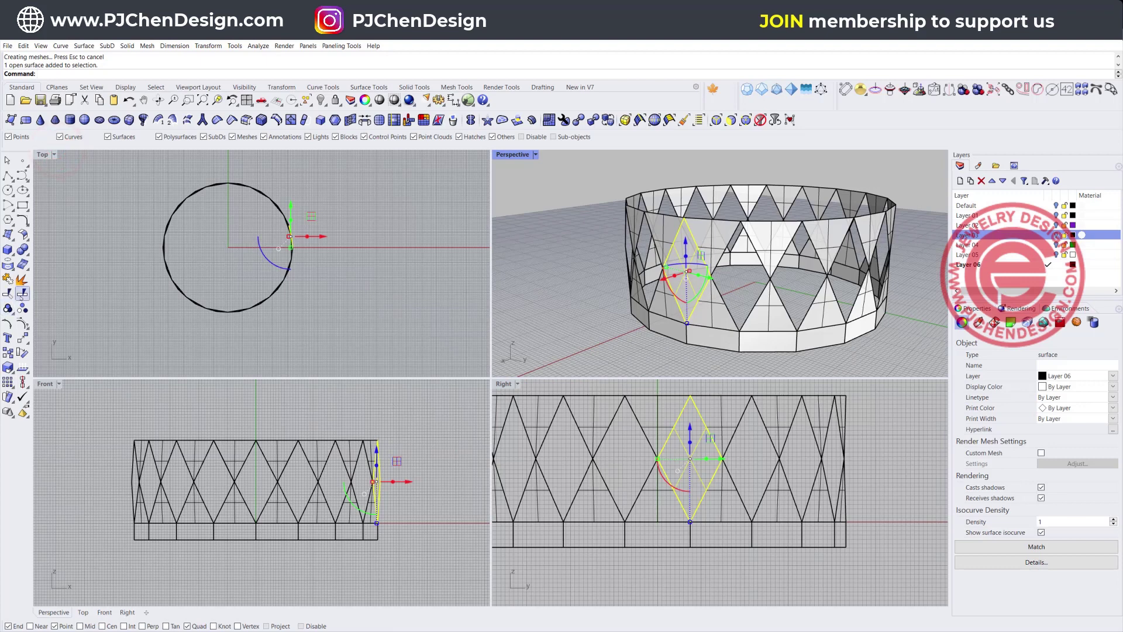
click(11, 384)
click(38, 384)
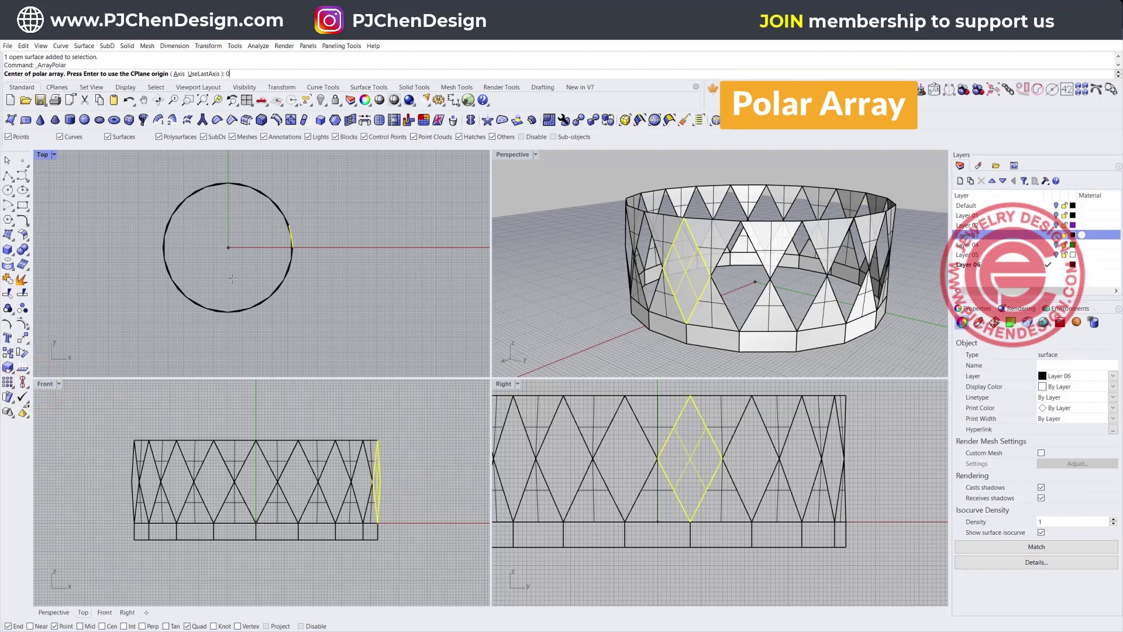
text(0)
key(Return)
key(Return)
key(Return)
key(Return)
click(334, 292)
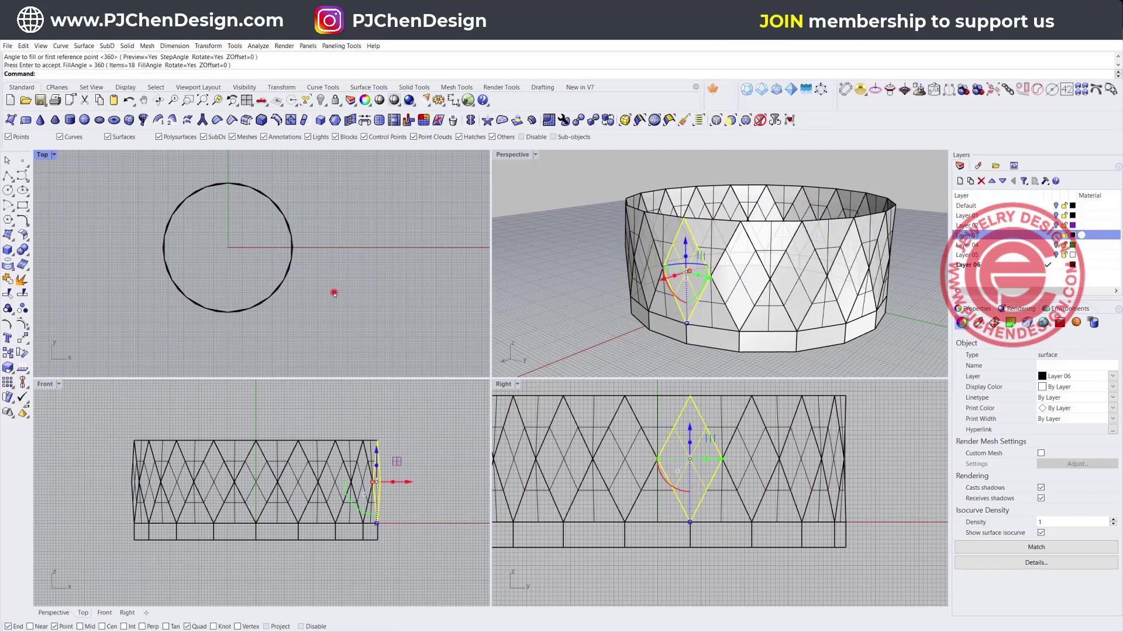
Preview the faceted band in Rendered display in the Perspective view, and switch back to Ghosted
right_drag(597, 293, 703, 282)
click(532, 156)
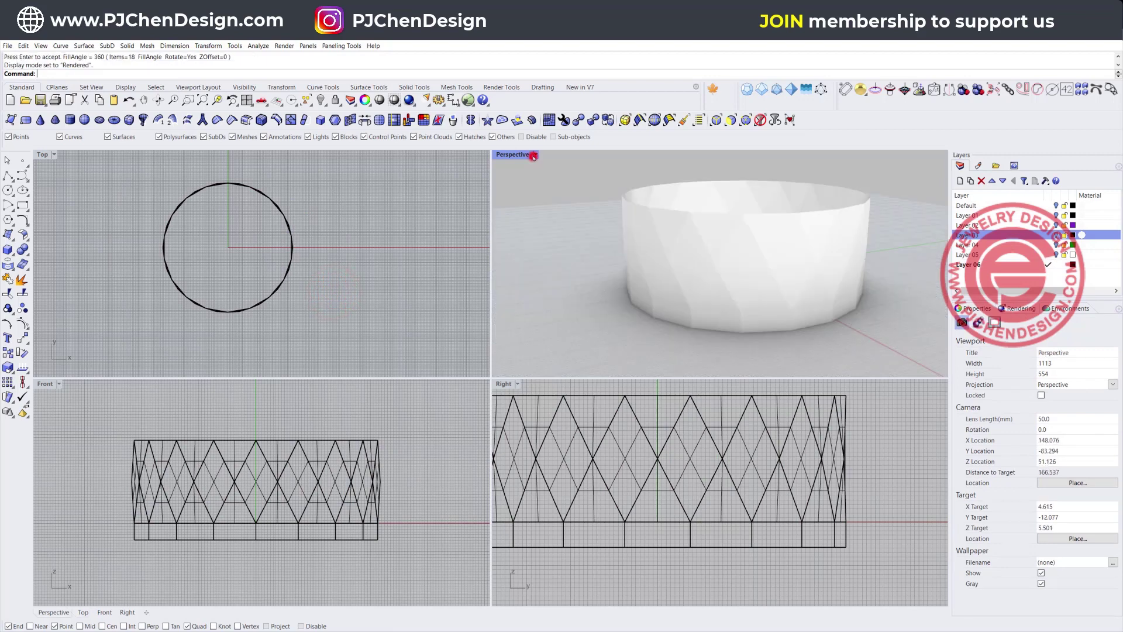
click(534, 155)
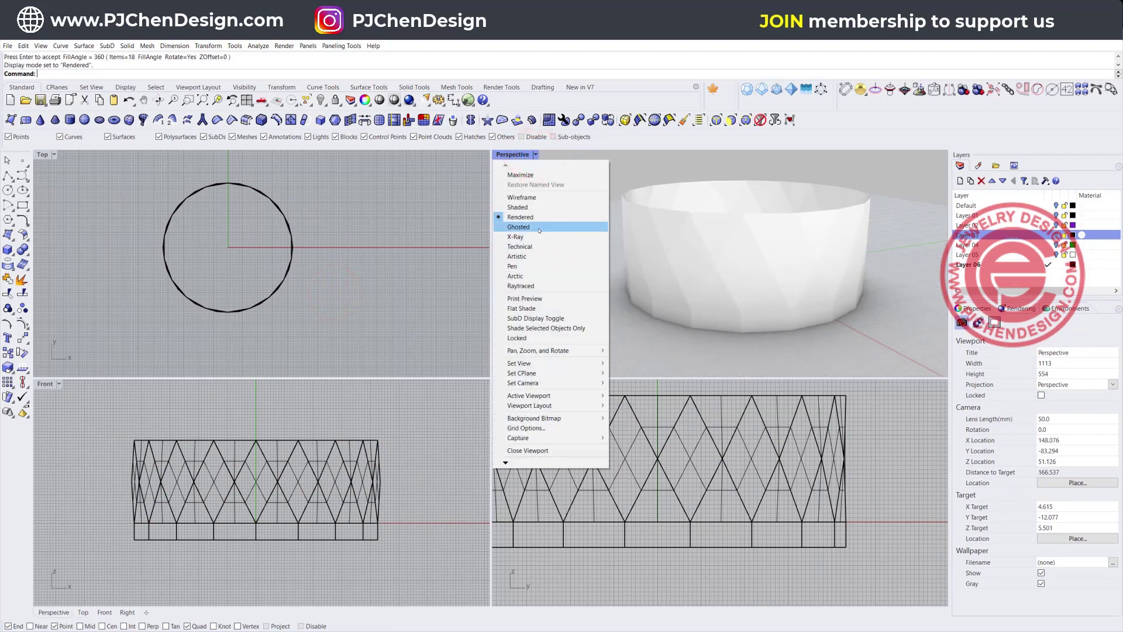
click(536, 227)
Select all the band's facets without the base ring and mirror a copy upward across the band's top edge
click(421, 496)
key(ctrl+a)
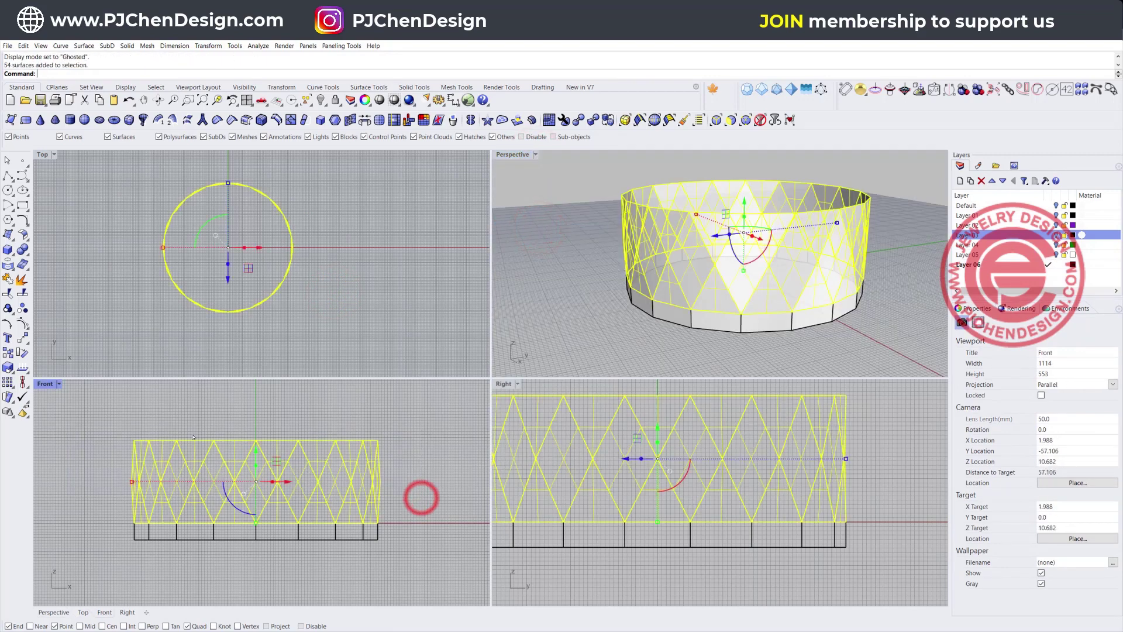
scroll(202, 439, down, 2)
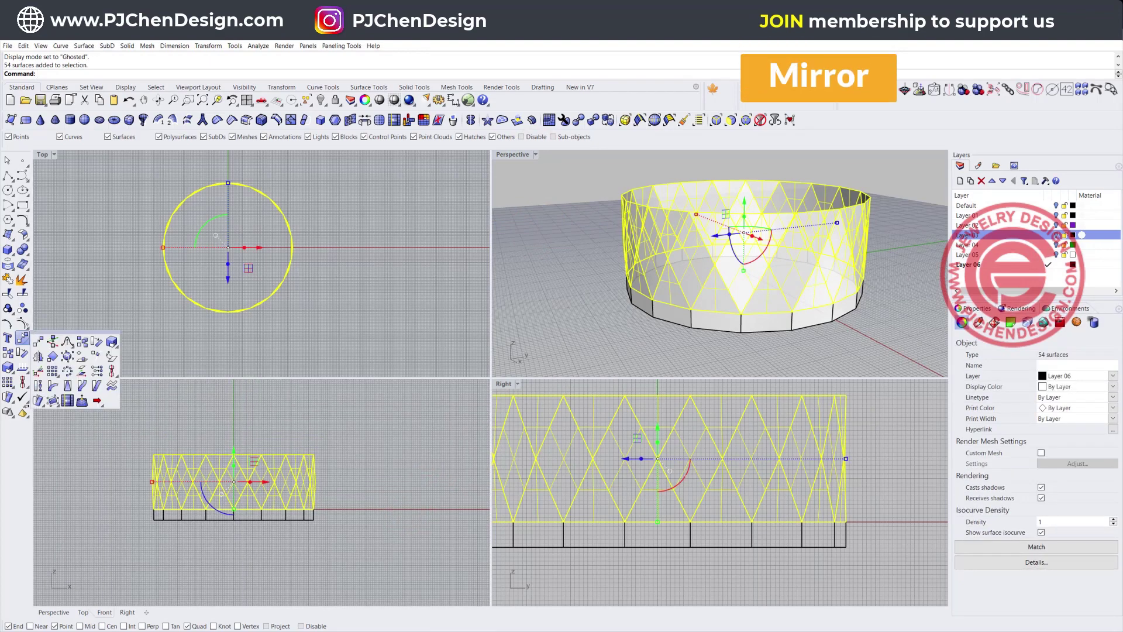
click(22, 352)
click(316, 450)
click(150, 452)
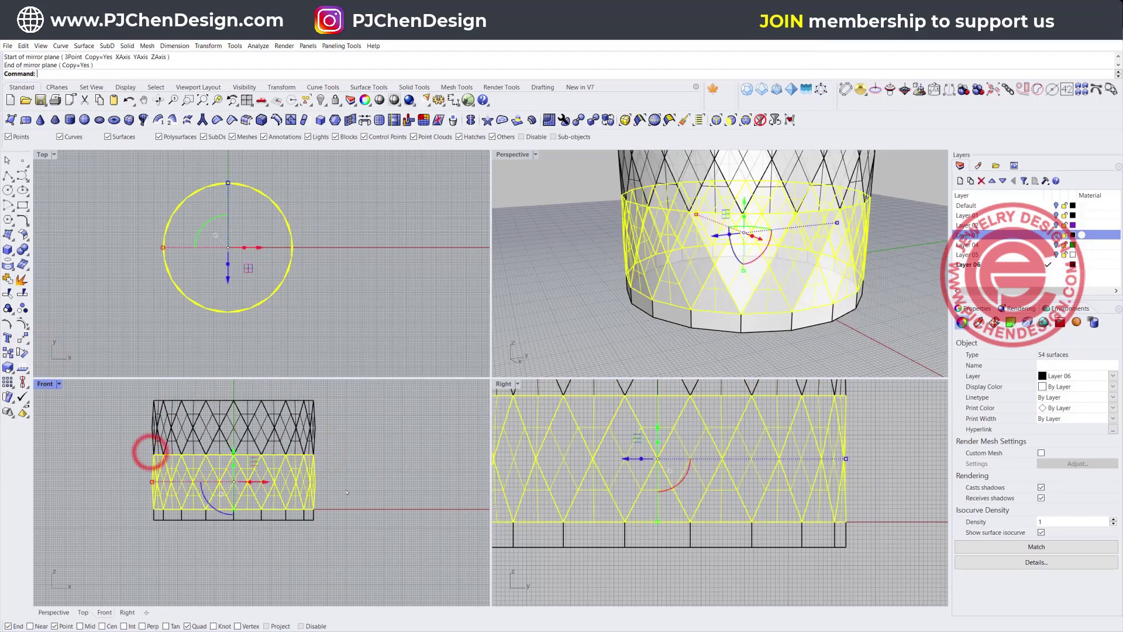
Select both faceted bands and mirror a copy of them upward across their top edge in the Front view
drag(356, 484, 97, 413)
right_drag(349, 439, 345, 450)
key(Return)
click(306, 448)
click(138, 431)
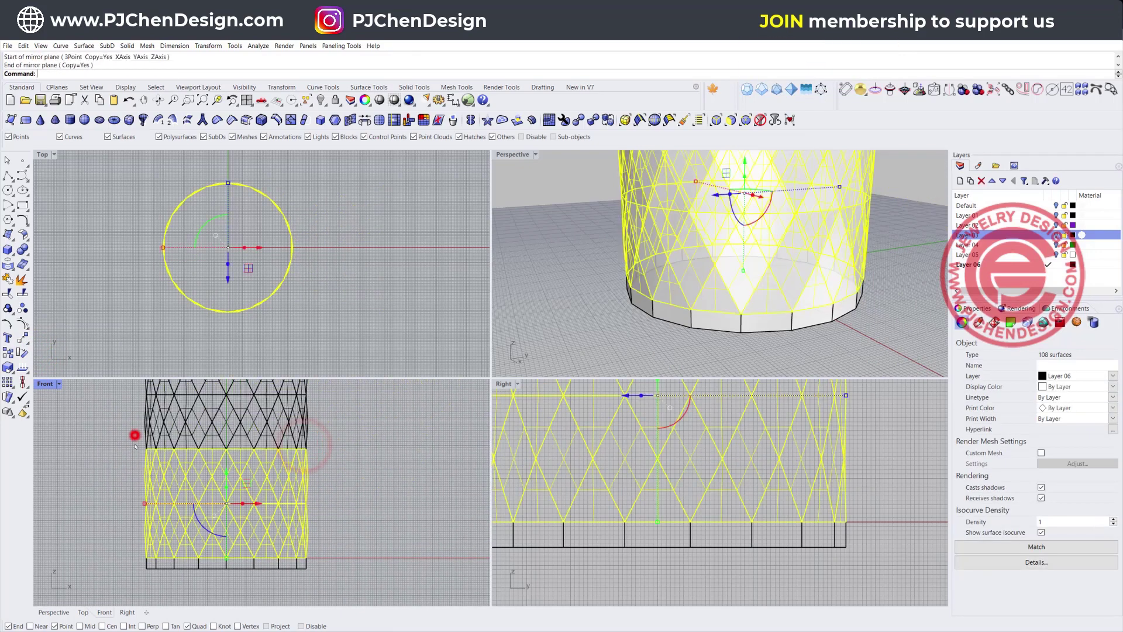
Set the Perspective view to Rendered display and view the whole glass body
click(535, 154)
click(511, 215)
scroll(697, 318, down, 4)
right_drag(740, 298, 671, 271)
Delete the triangles and diamonds that touch the top edge of the uppermost band
scroll(331, 454, down, 6)
right_drag(331, 453, 353, 457)
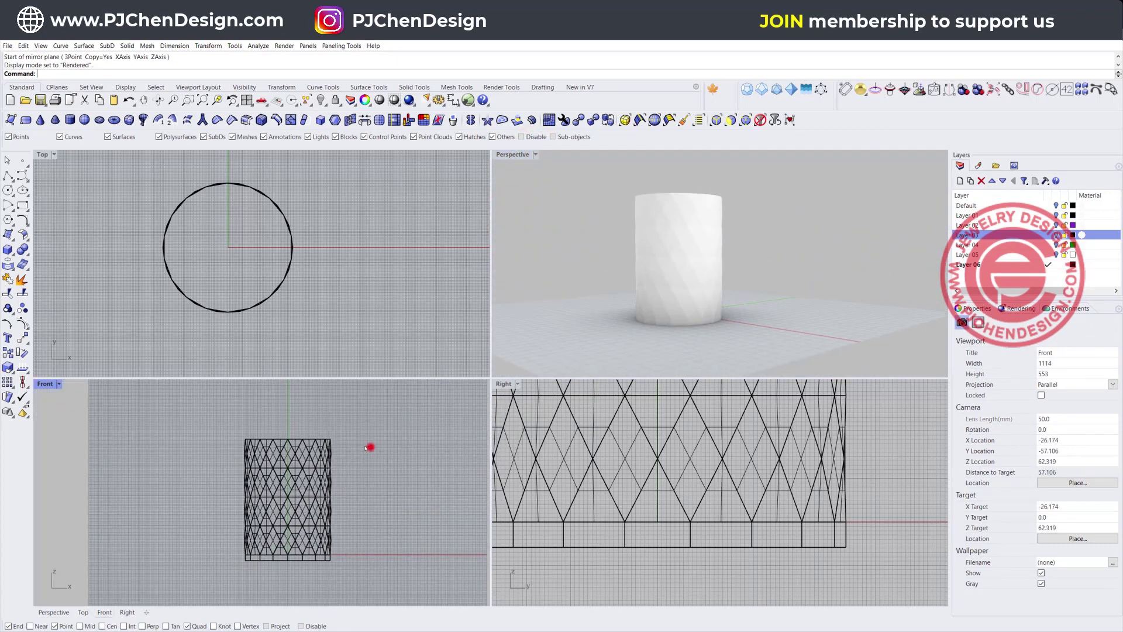
drag(371, 447, 216, 405)
key(Delete)
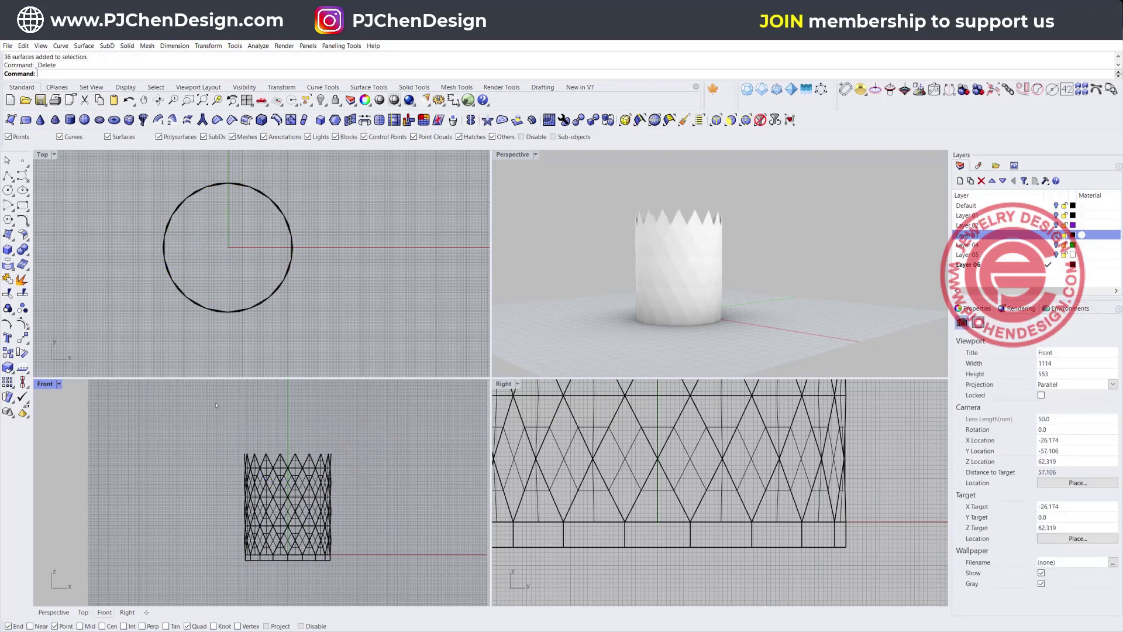
Show the control points of the top row of triangles and move their apex points straight up to lengthen the peaks
scroll(682, 232, up, 5)
scroll(320, 456, up, 6)
click(379, 461)
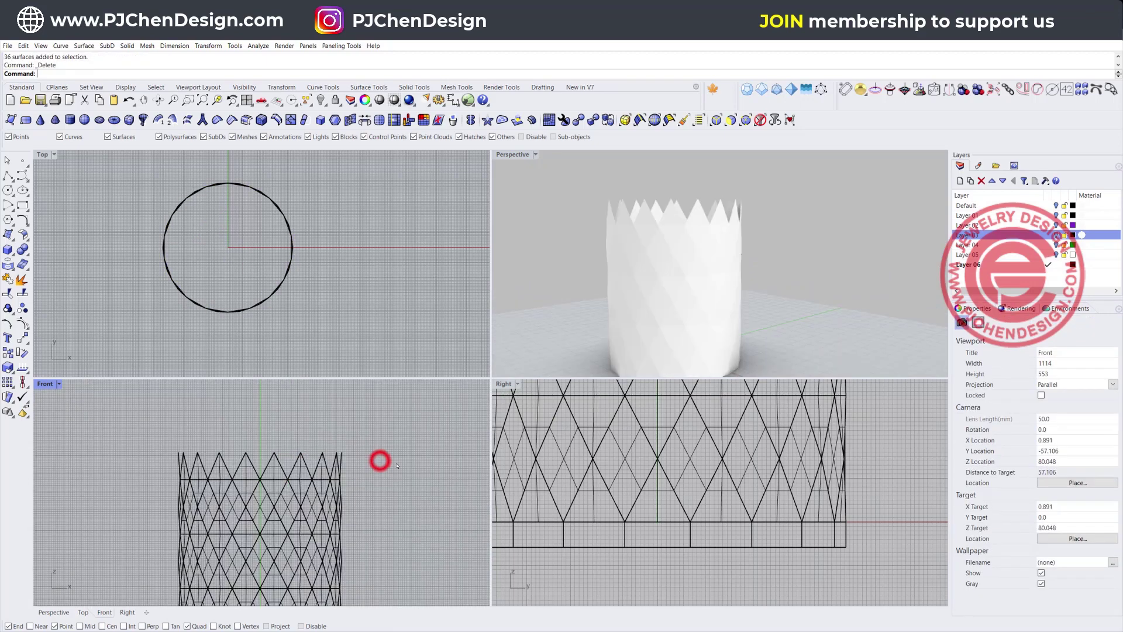
drag(397, 463, 363, 455)
click(23, 323)
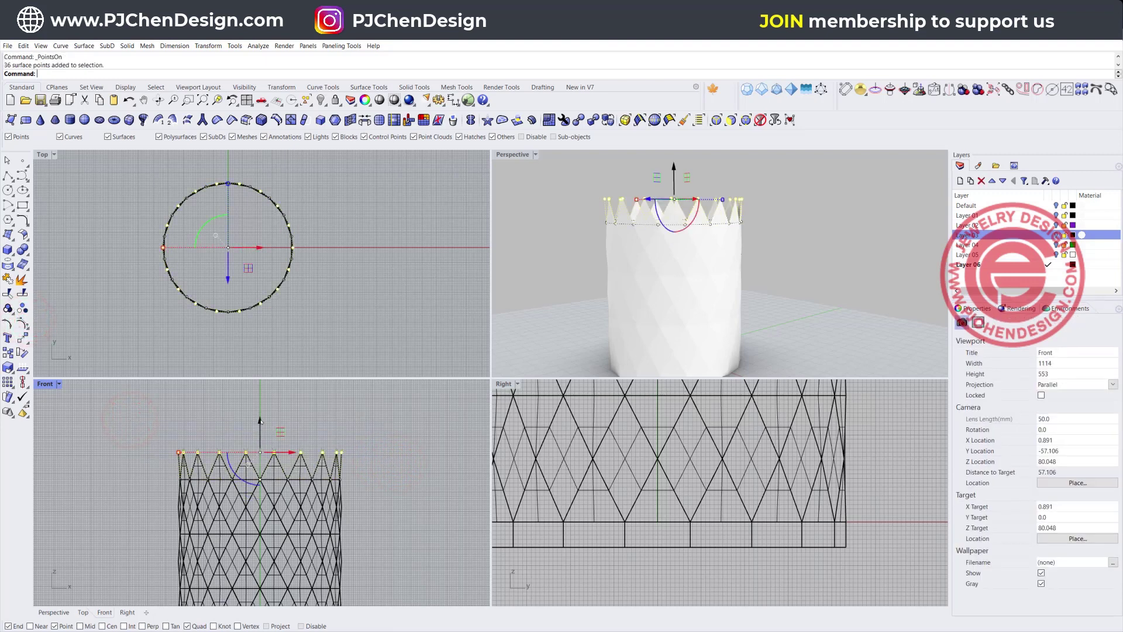
drag(260, 421, 261, 402)
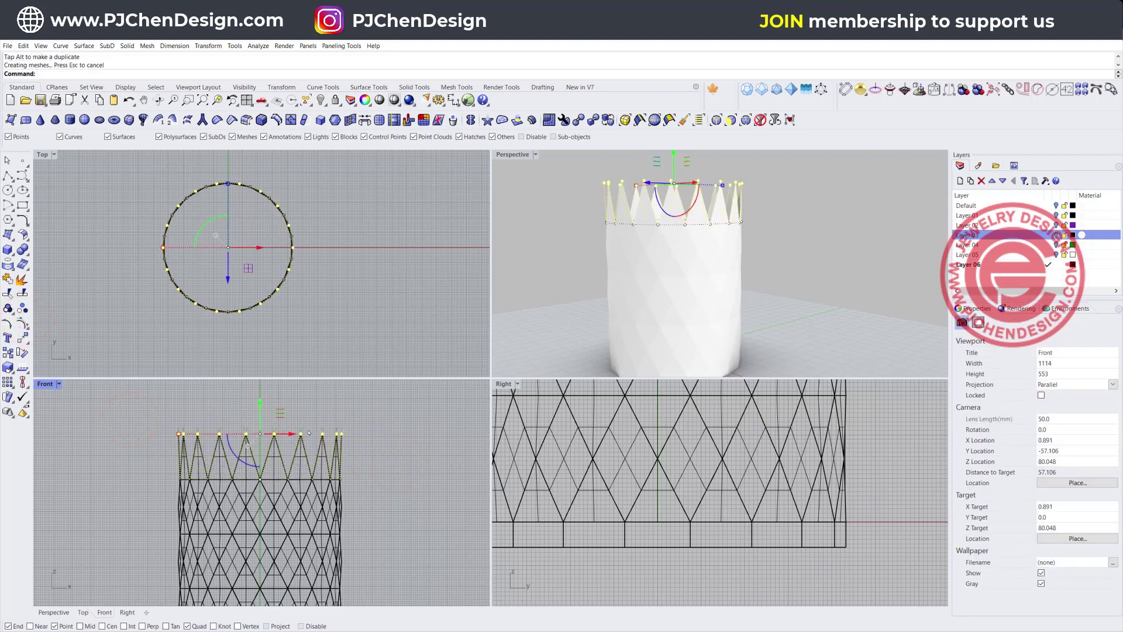
scroll(198, 448, up, 2)
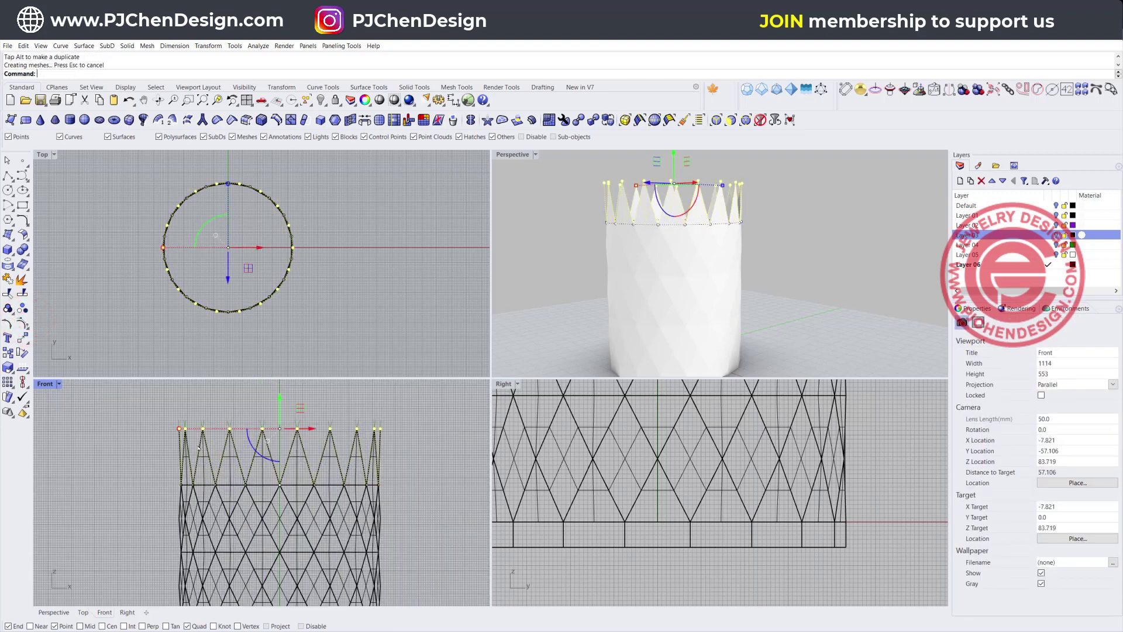
Hide the control points and draw a straight polyline between the apexes of two adjacent front peaks
click(532, 270)
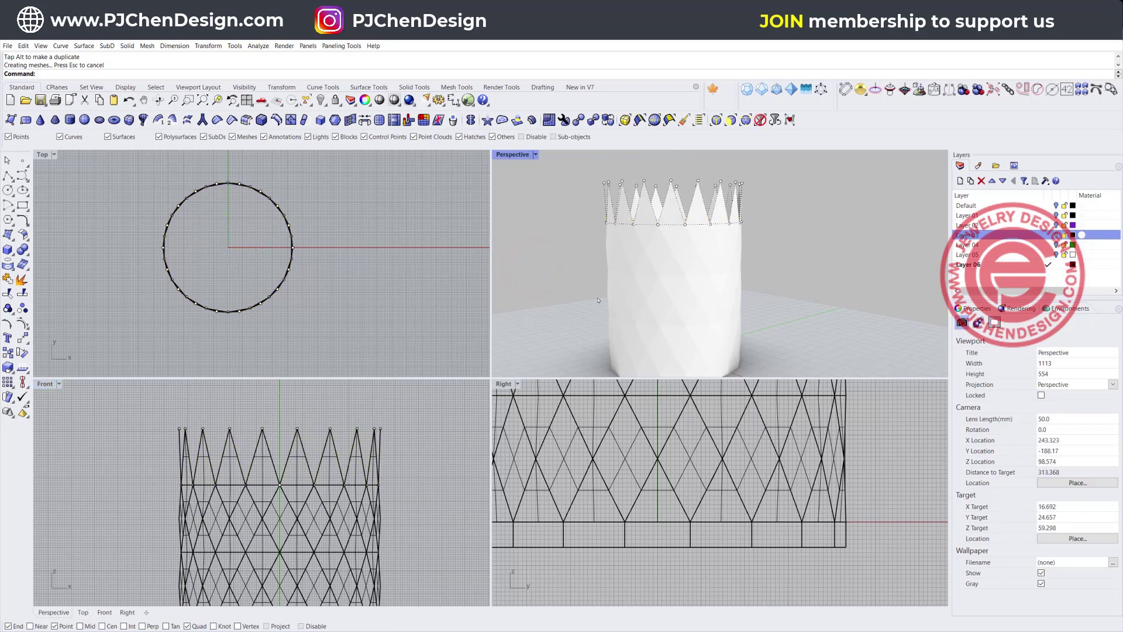
click(361, 402)
key(Escape)
click(8, 176)
click(263, 429)
click(297, 430)
key(Return)
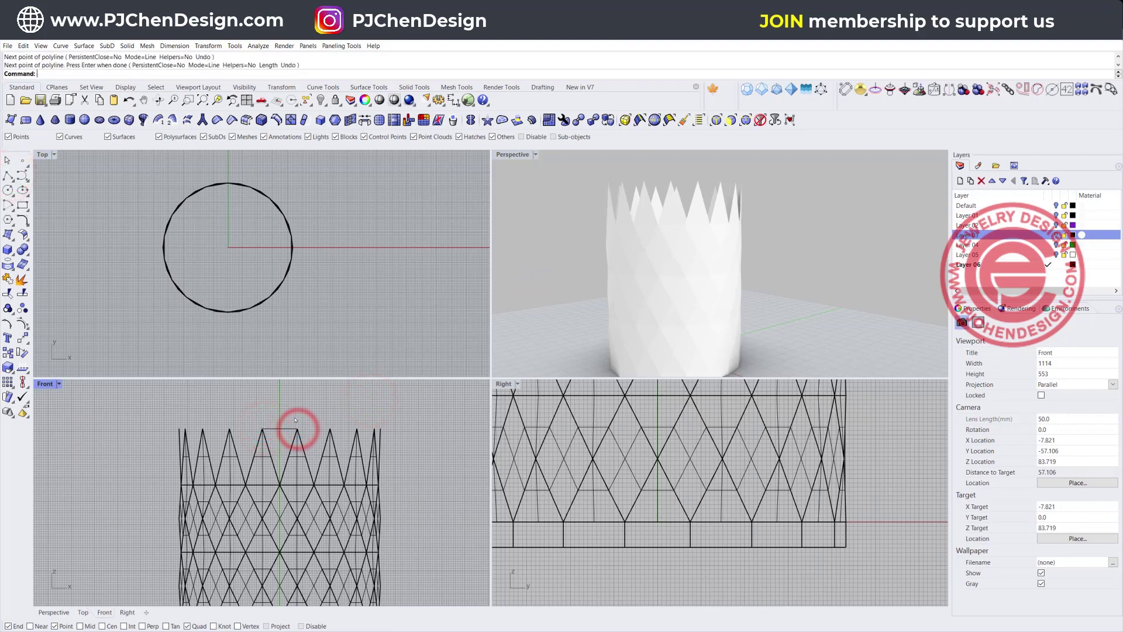
Fill the gap between the two front peaks with a surface from edge curves, using the polyline and both adjacent triangle edges
click(8, 235)
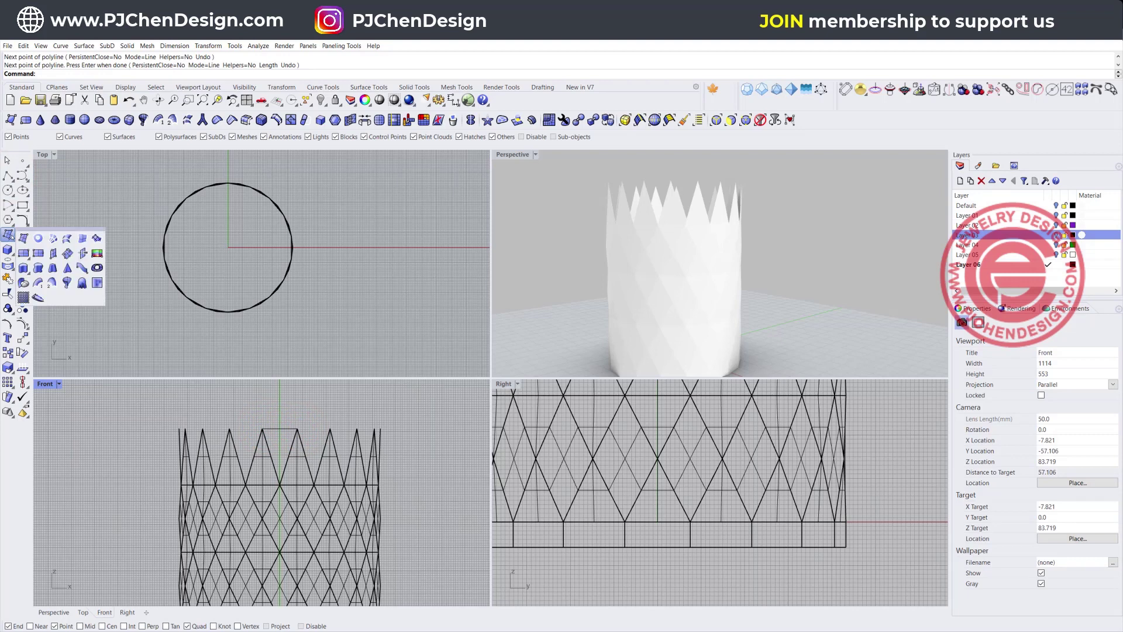
click(78, 236)
click(285, 430)
click(271, 459)
click(300, 487)
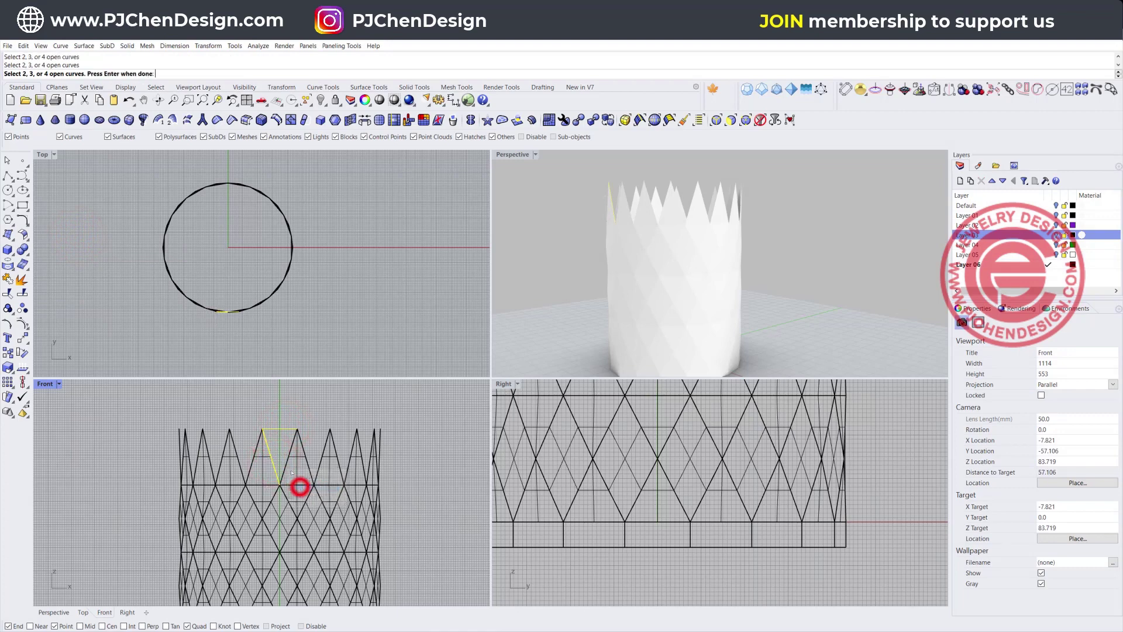
click(287, 462)
click(309, 488)
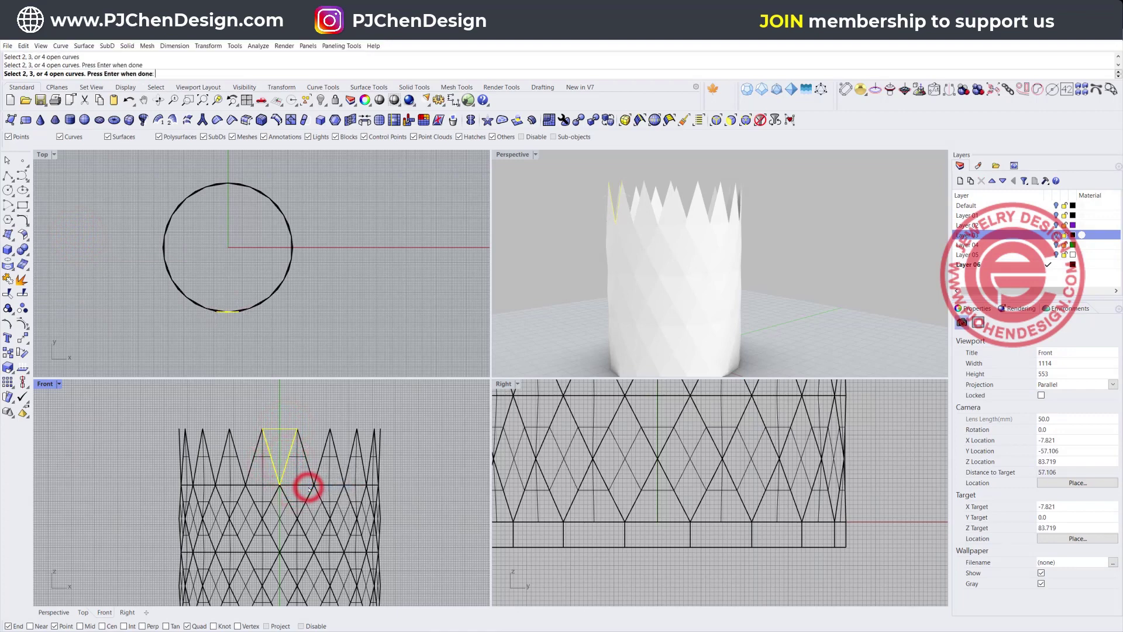
key(Return)
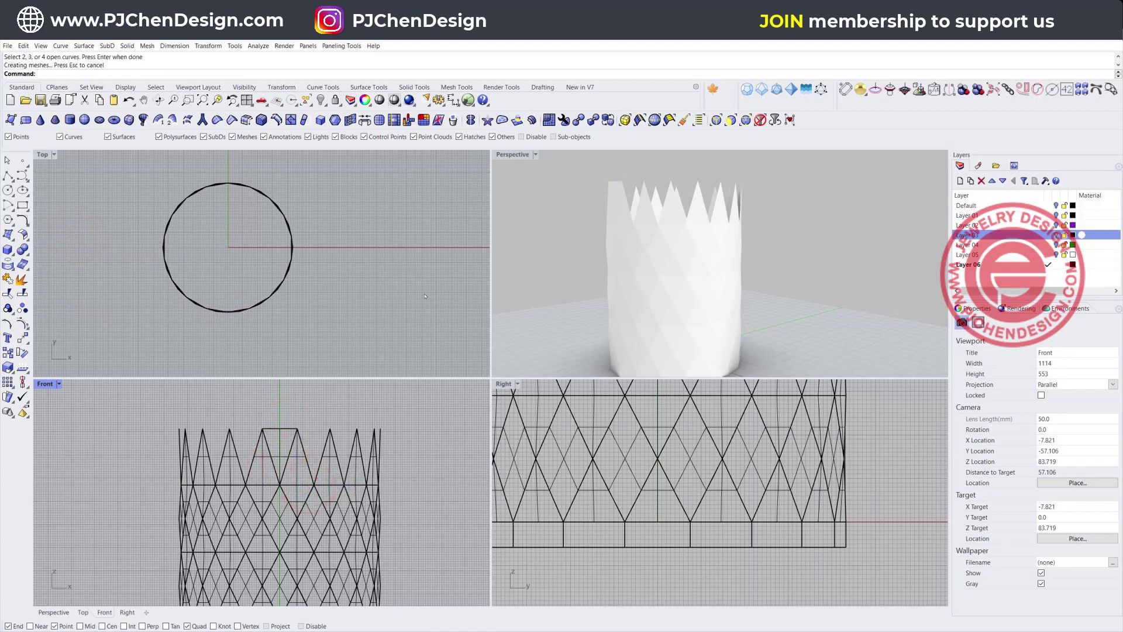
Polar array the new gap-filling triangle around the origin with 18 items over 360 degrees to complete the rim
click(280, 445)
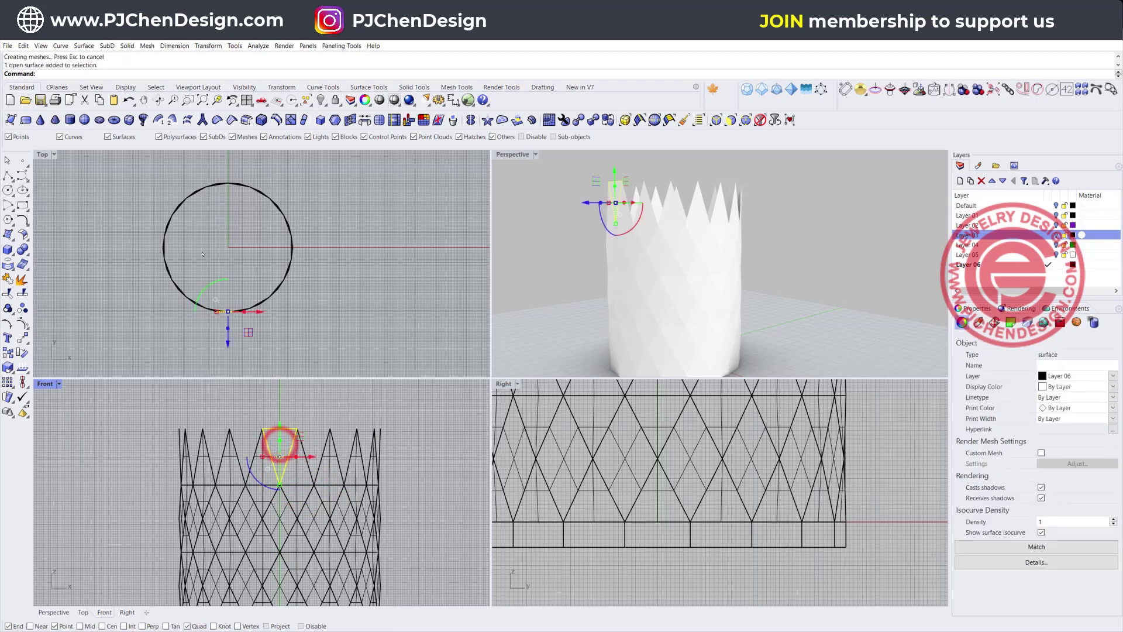
drag(8, 383, 36, 385)
text(0)
key(Return)
key(Return)
key(Return)
key(Return)
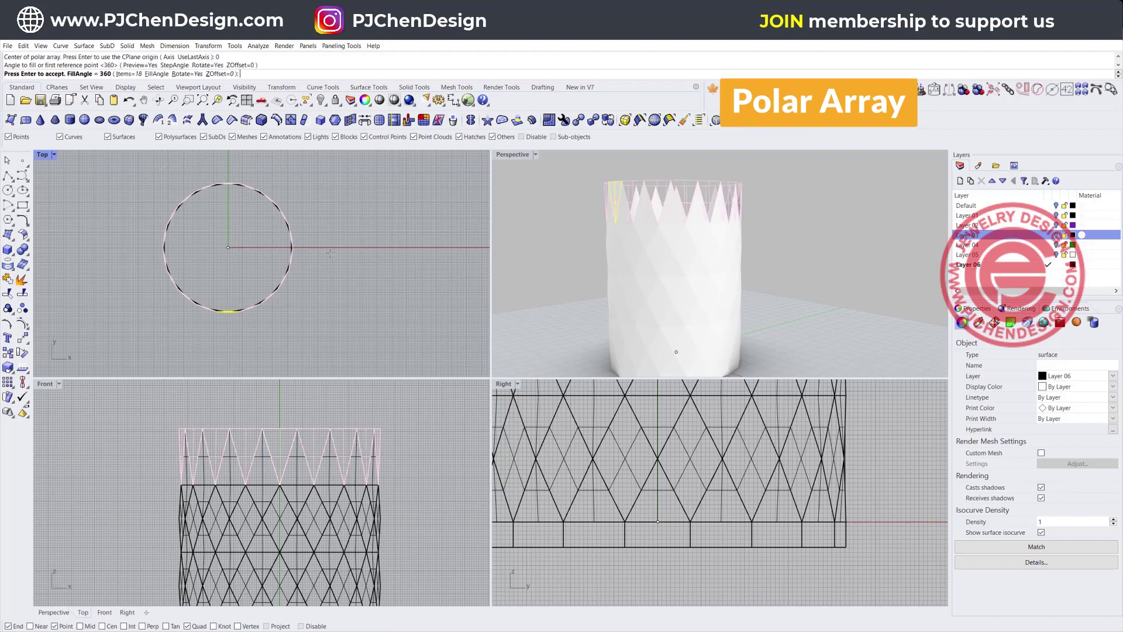
click(360, 335)
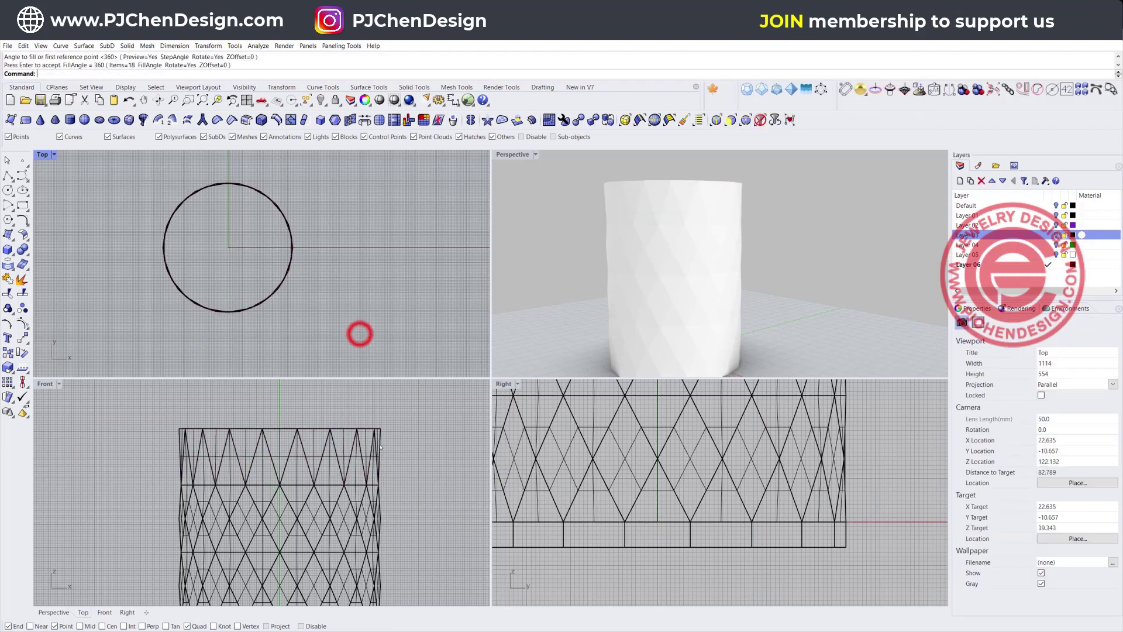
Close the open bottom of the glass with a surface from planar curves built on the base ring's lower edges
scroll(380, 441, down, 4)
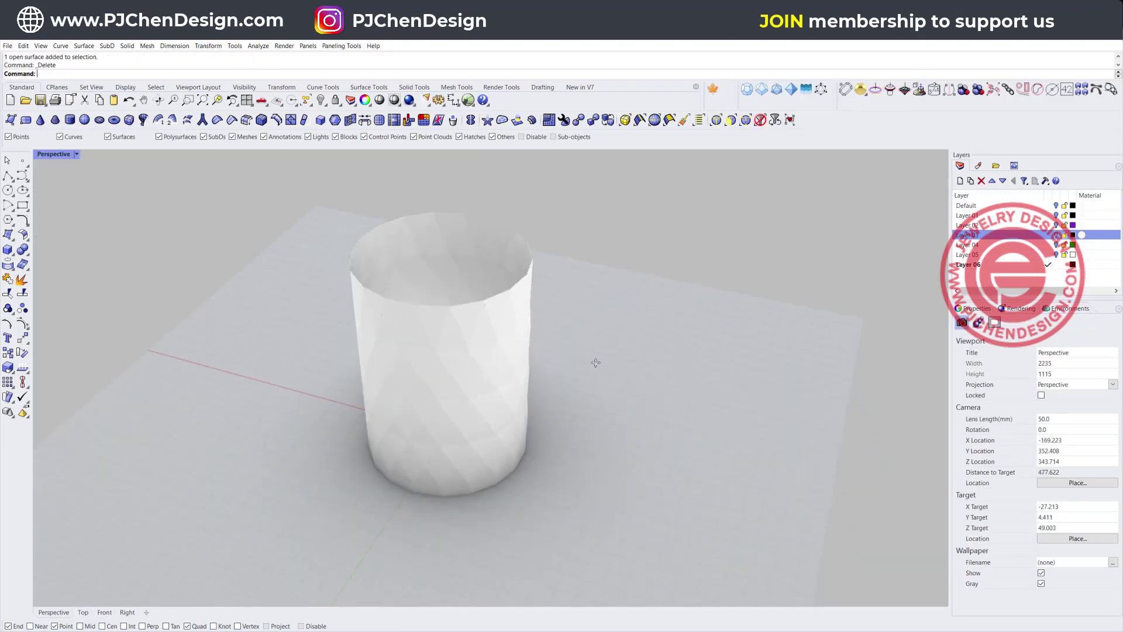
right_drag(596, 360, 565, 357)
scroll(447, 317, up, 4)
right_drag(476, 369, 524, 428)
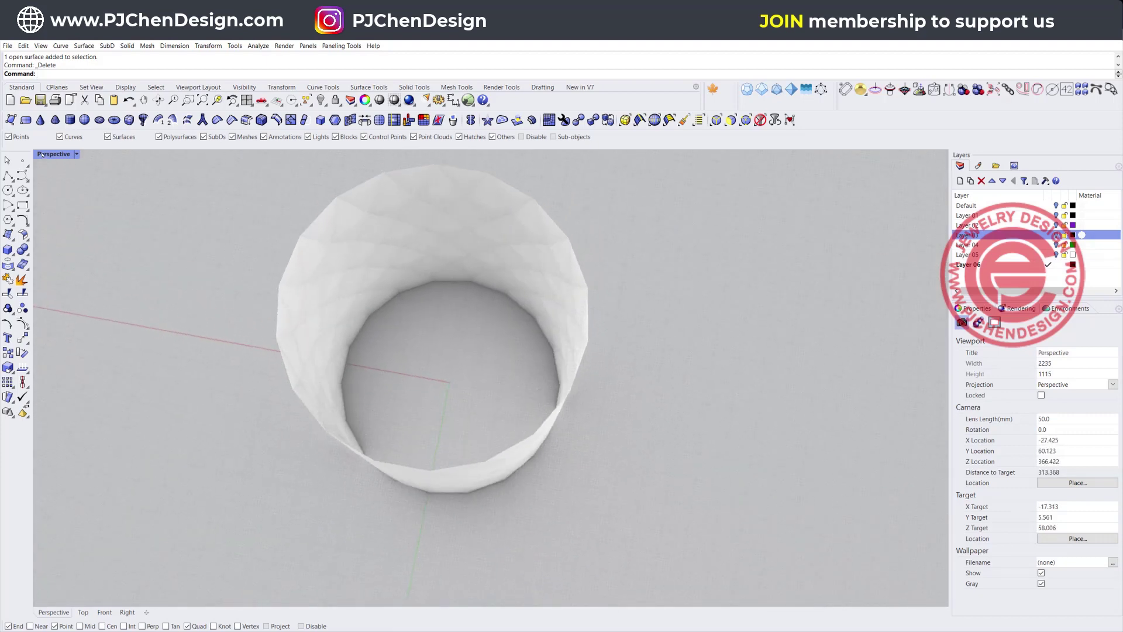
double_click(42, 155)
scroll(173, 425, down, 3)
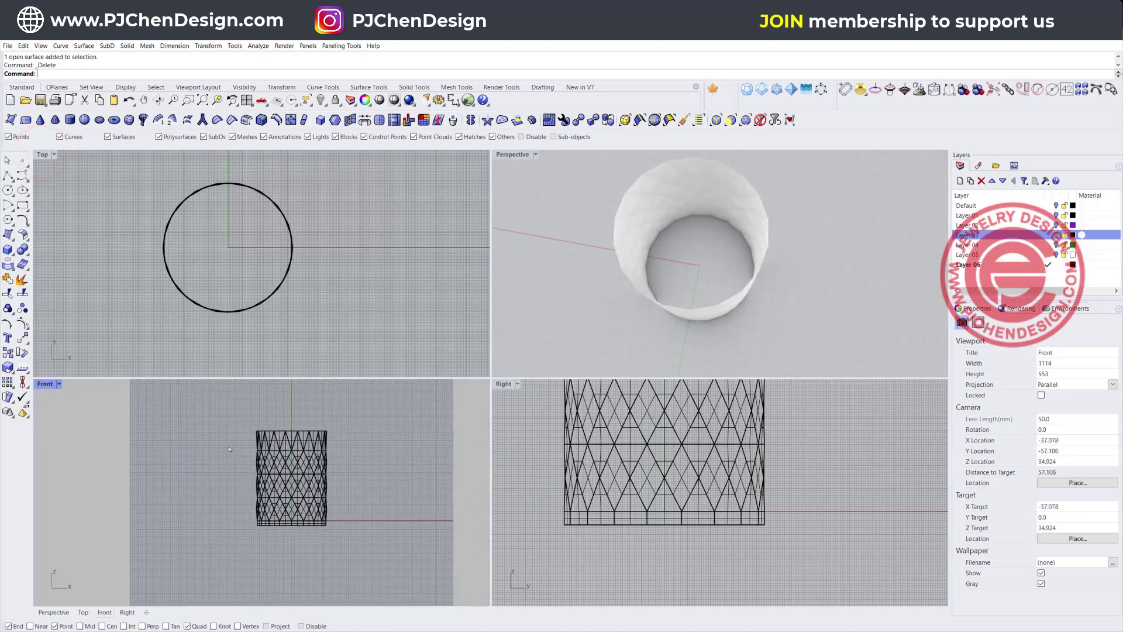
click(8, 234)
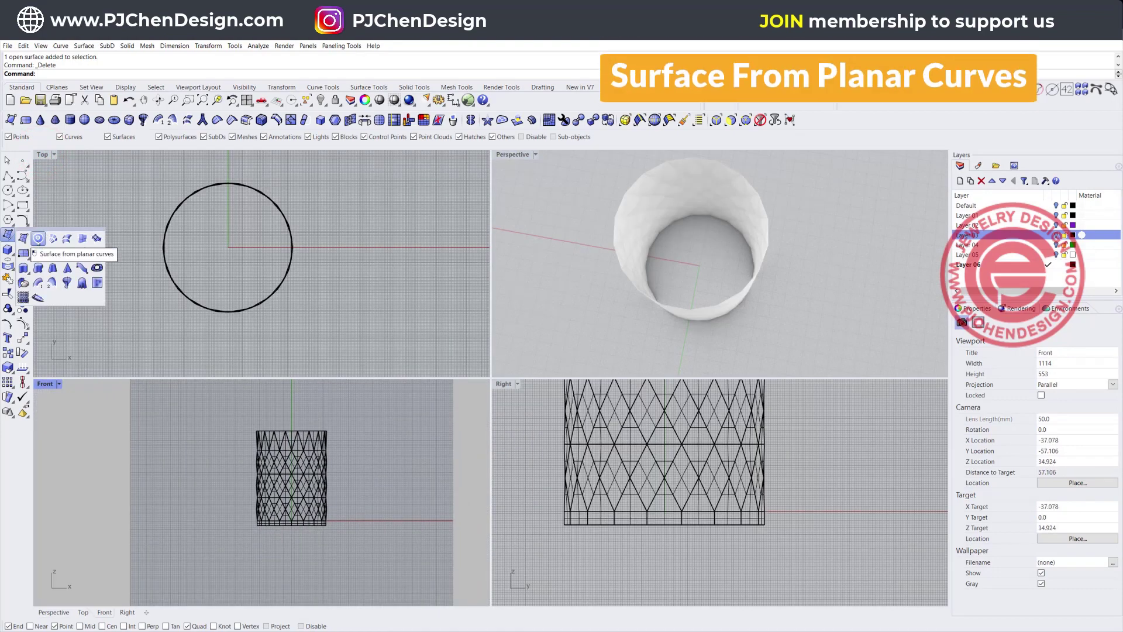
click(38, 239)
scroll(202, 501, up, 4)
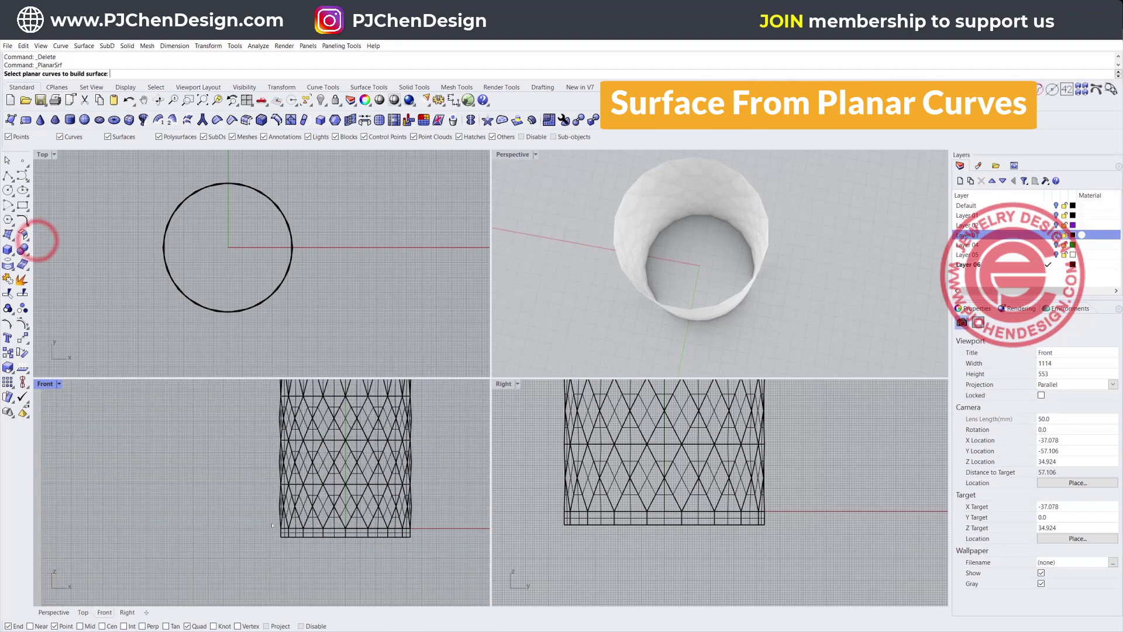
click(125, 527)
drag(163, 521, 381, 553)
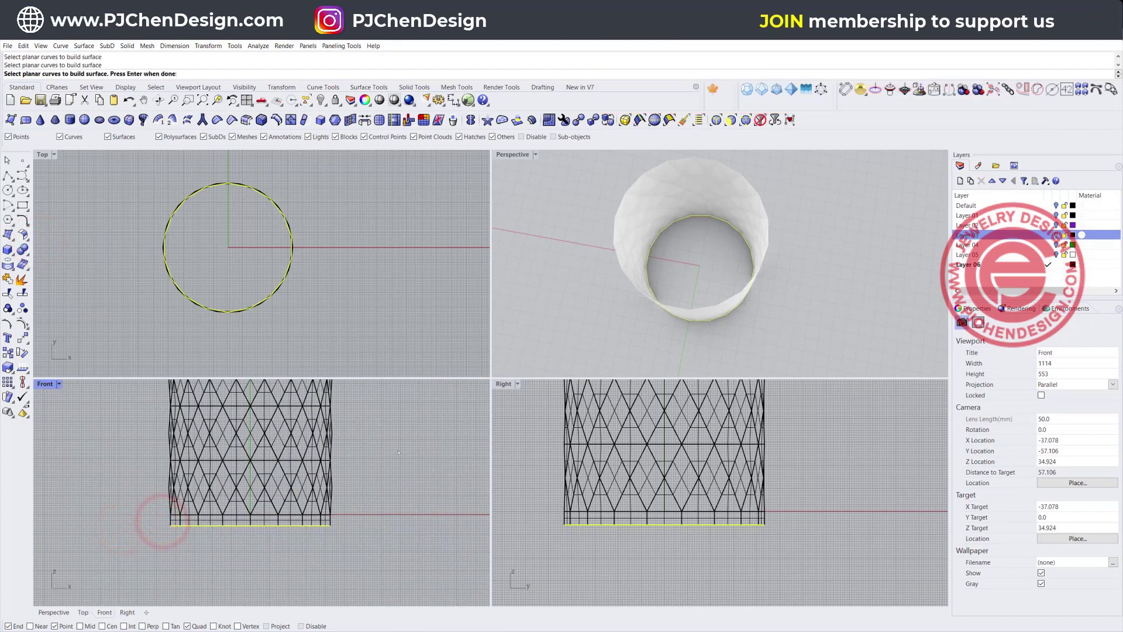
key(Return)
Join the bottom surface and the faceted wall into one polysurface
click(679, 277)
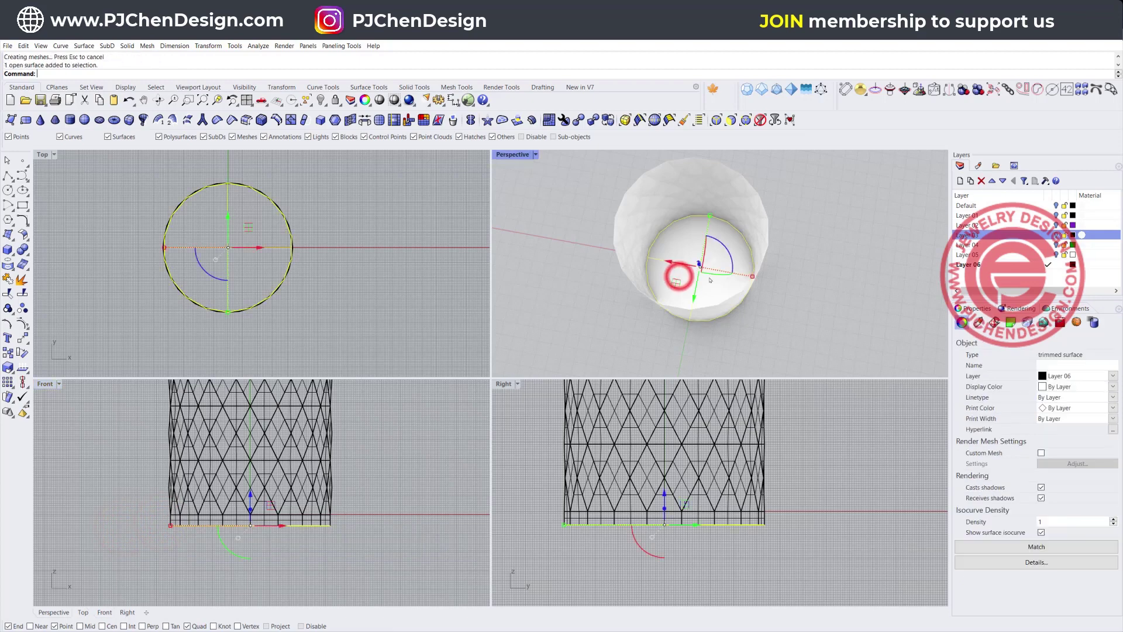
drag(835, 313, 711, 263)
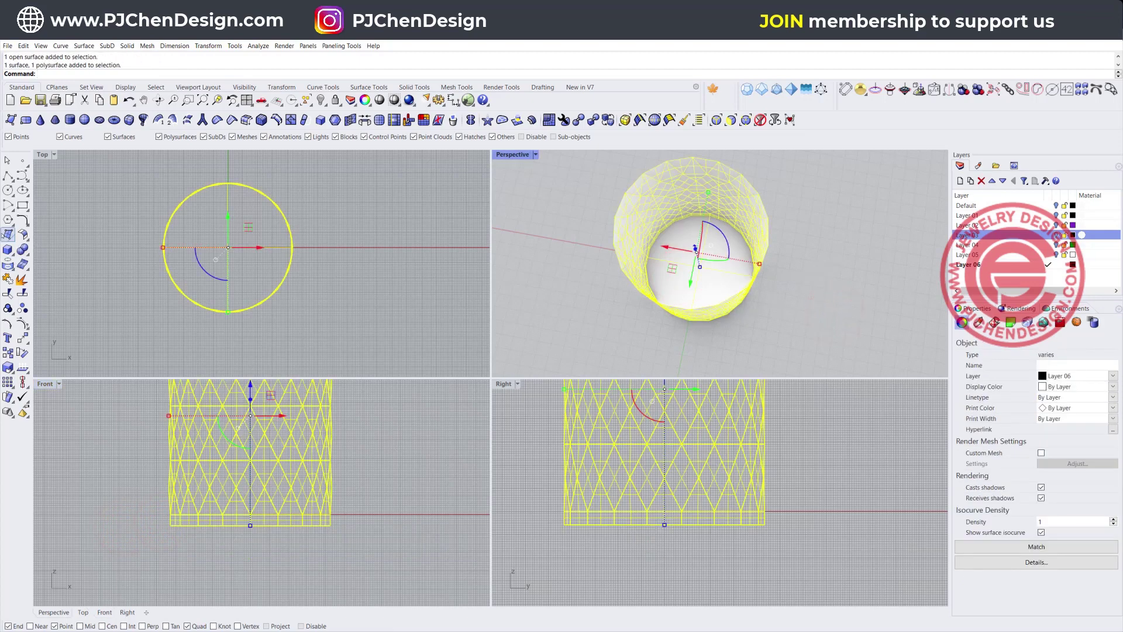
key(ctrl+j)
Scale the glass body uniformly in 3D to a slightly smaller duplicate inside the original, in the Front view
scroll(300, 465, down, 2)
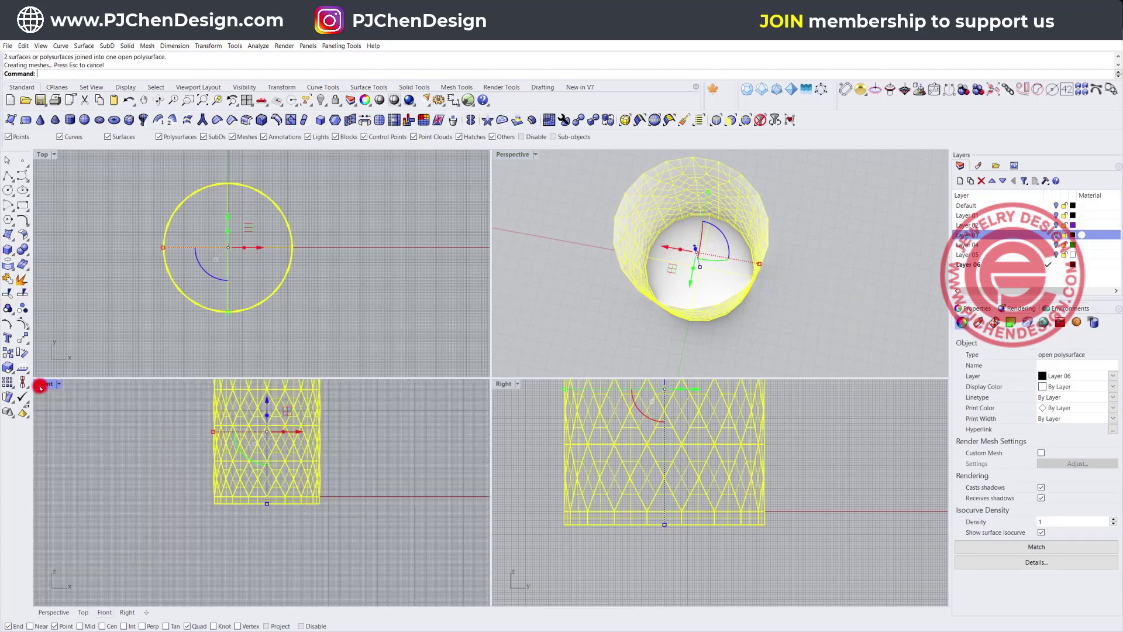
double_click(40, 386)
right_drag(431, 351, 369, 447)
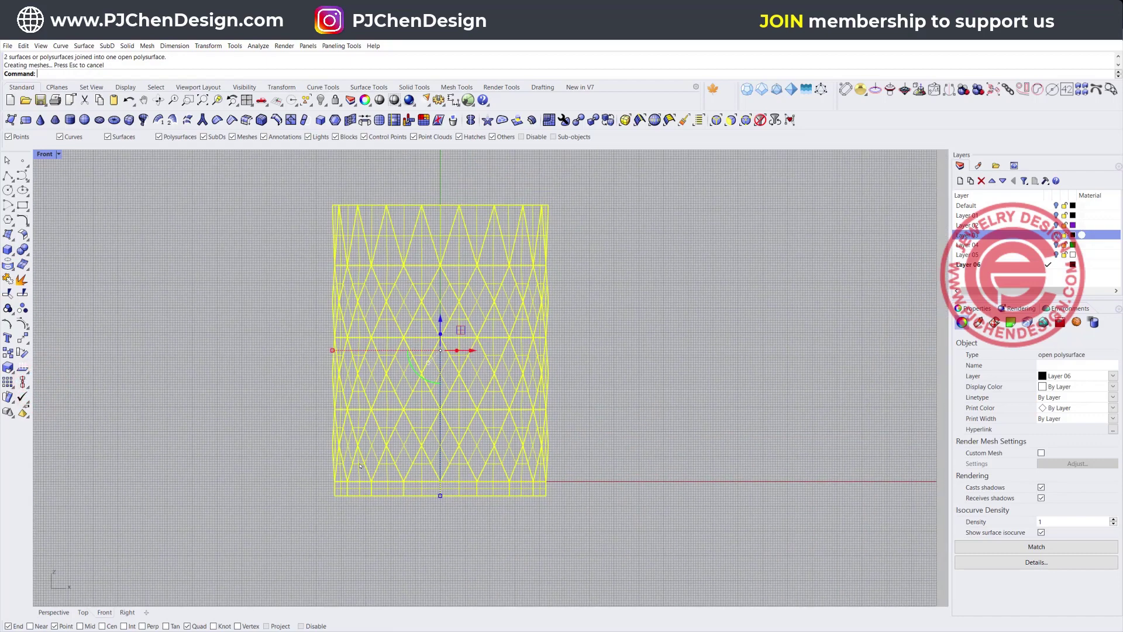
drag(331, 349, 344, 350)
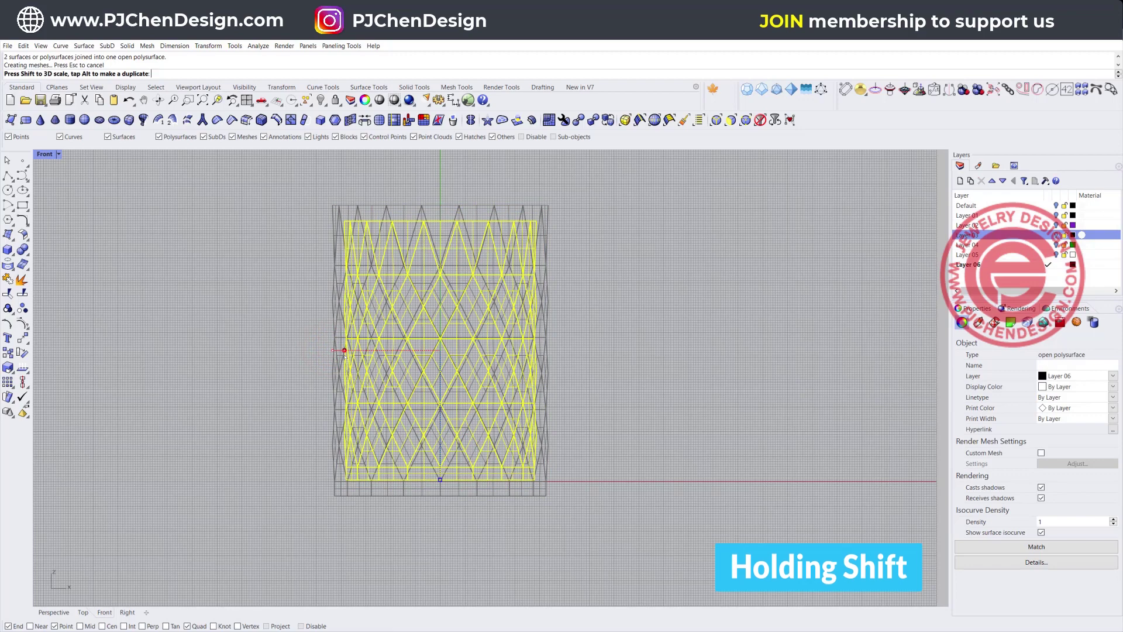
key(alt)
shift+drag(344, 350, 345, 350)
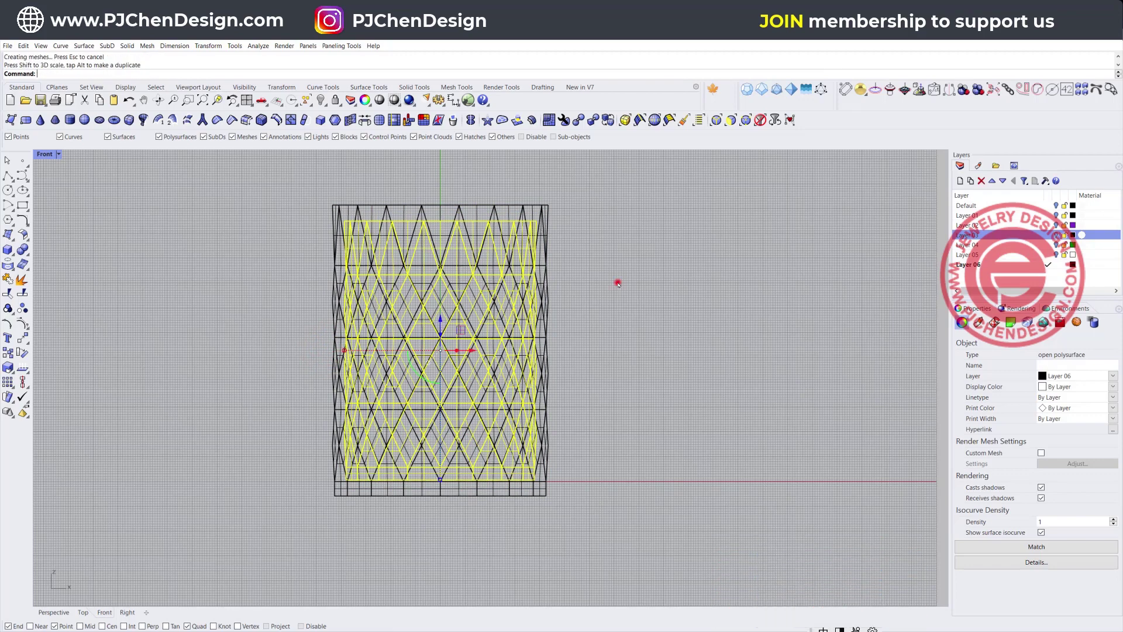
Align the tops of the outer and inner shells at the outer shell's rim
drag(612, 278, 317, 348)
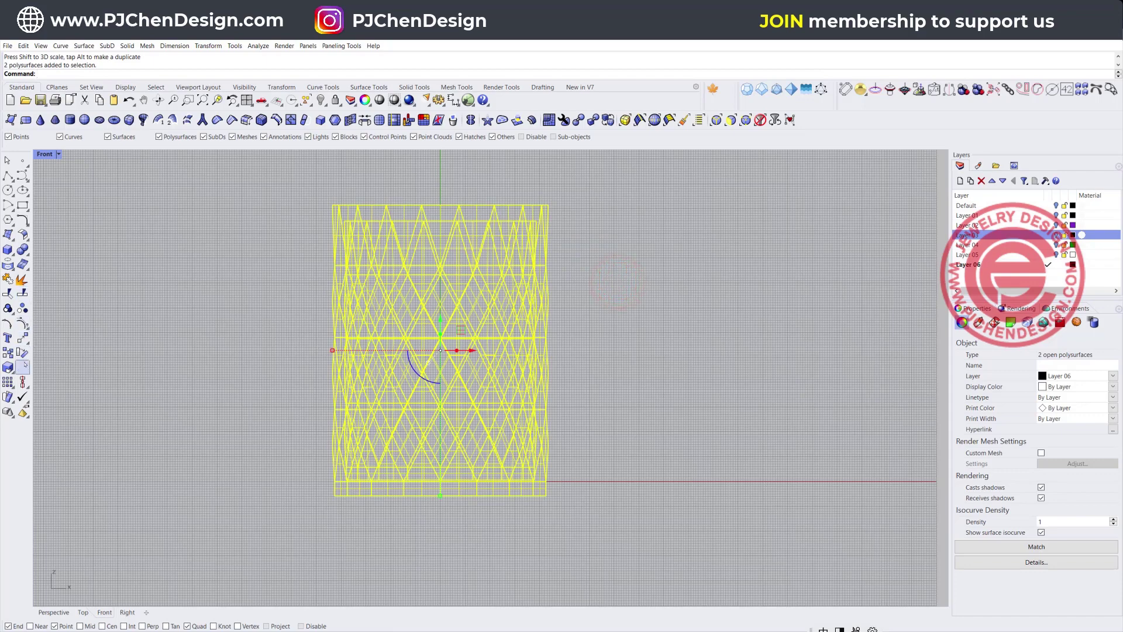
click(22, 382)
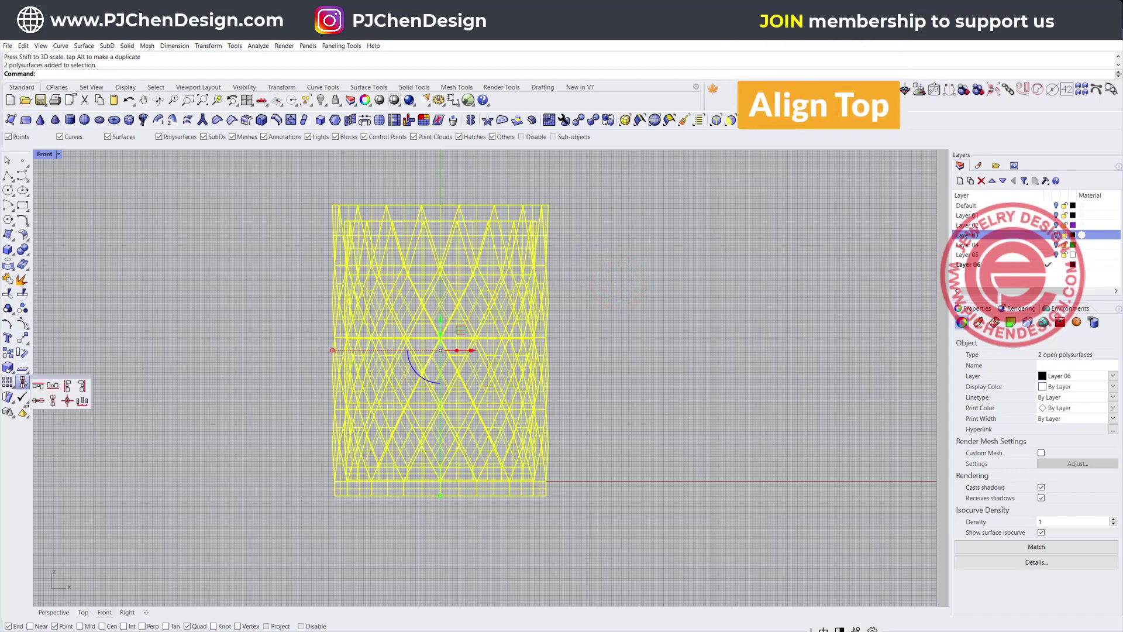
click(39, 384)
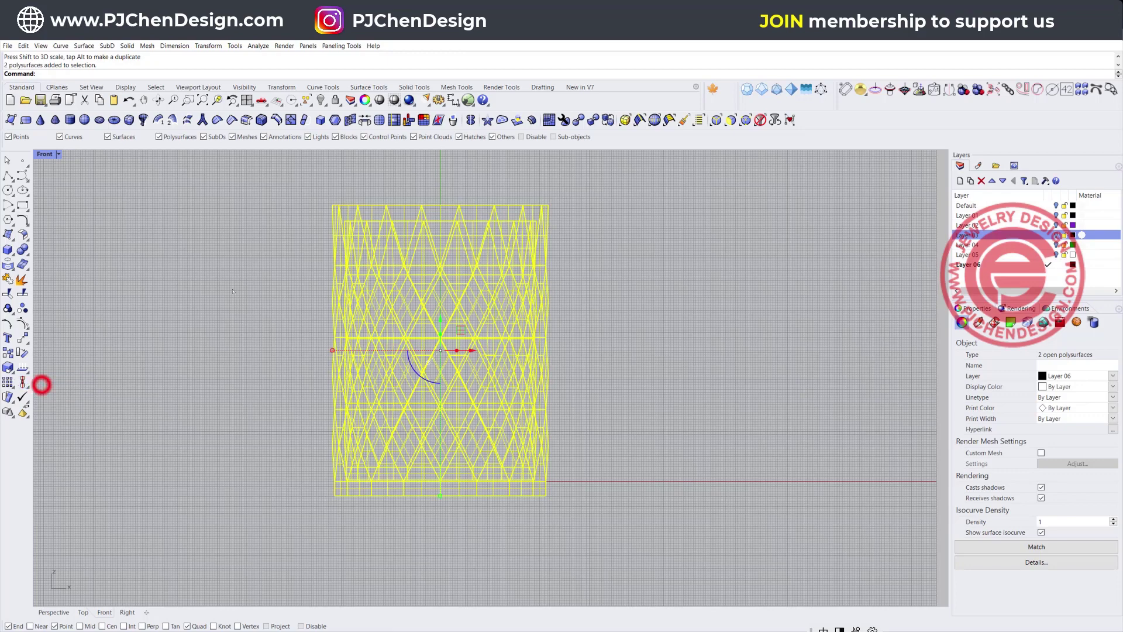
click(431, 206)
click(649, 398)
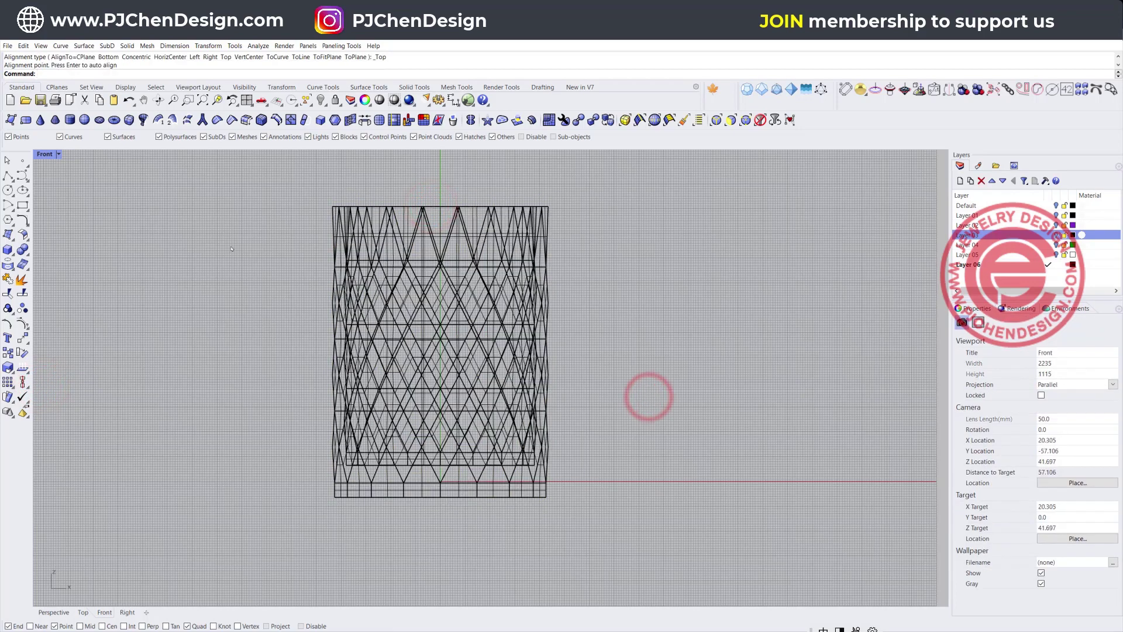
Set the Perspective view to Ghosted display and view the nested shells from the side
double_click(51, 154)
click(535, 155)
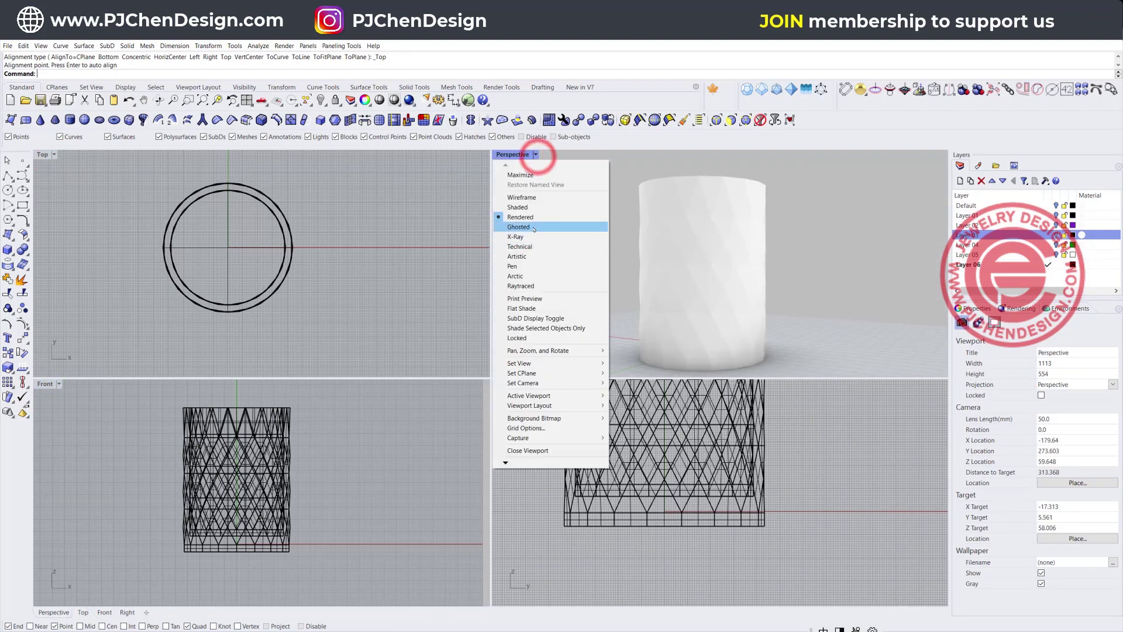
click(533, 221)
click(535, 155)
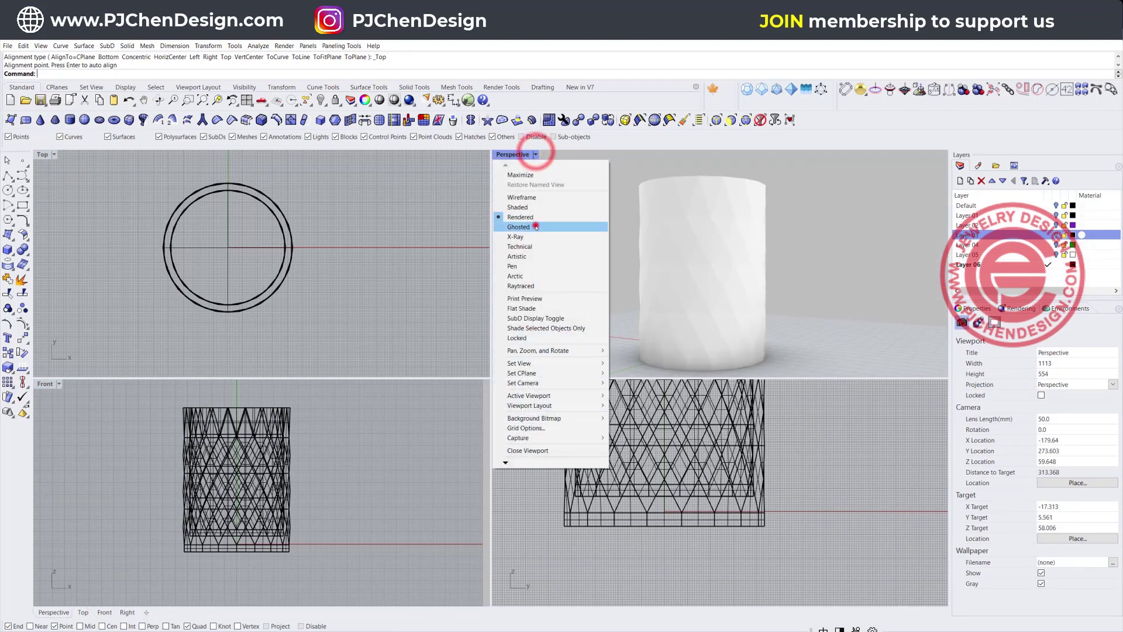
click(535, 225)
right_drag(807, 333, 689, 406)
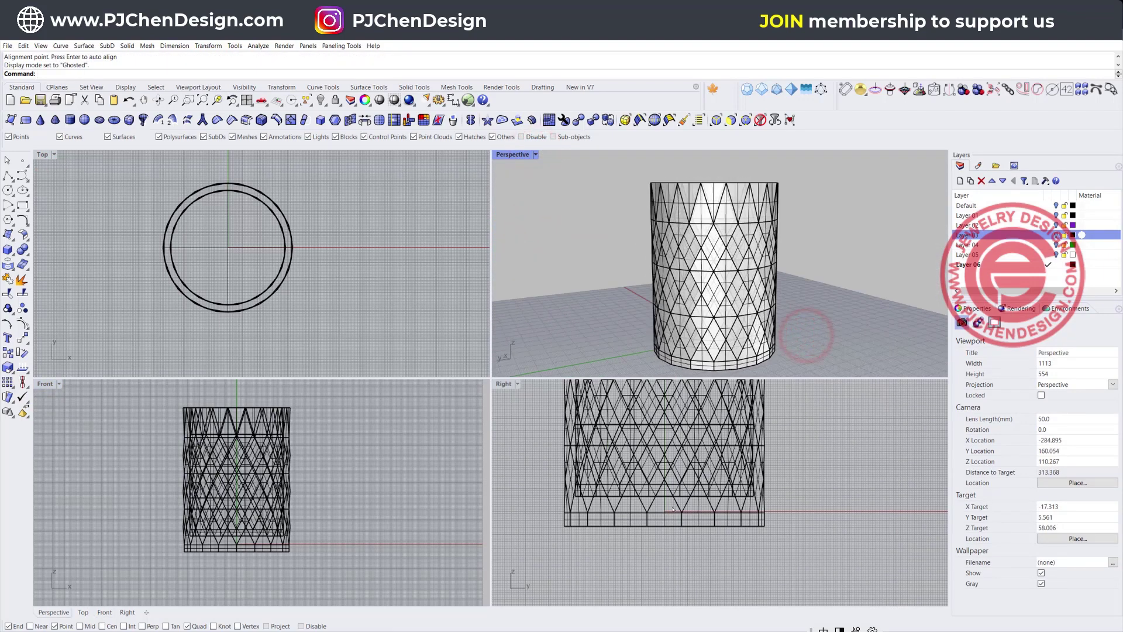
Set the display color of the inner shell polysurface to Red in the Right view
scroll(670, 509, up, 3)
scroll(719, 474, down, 4)
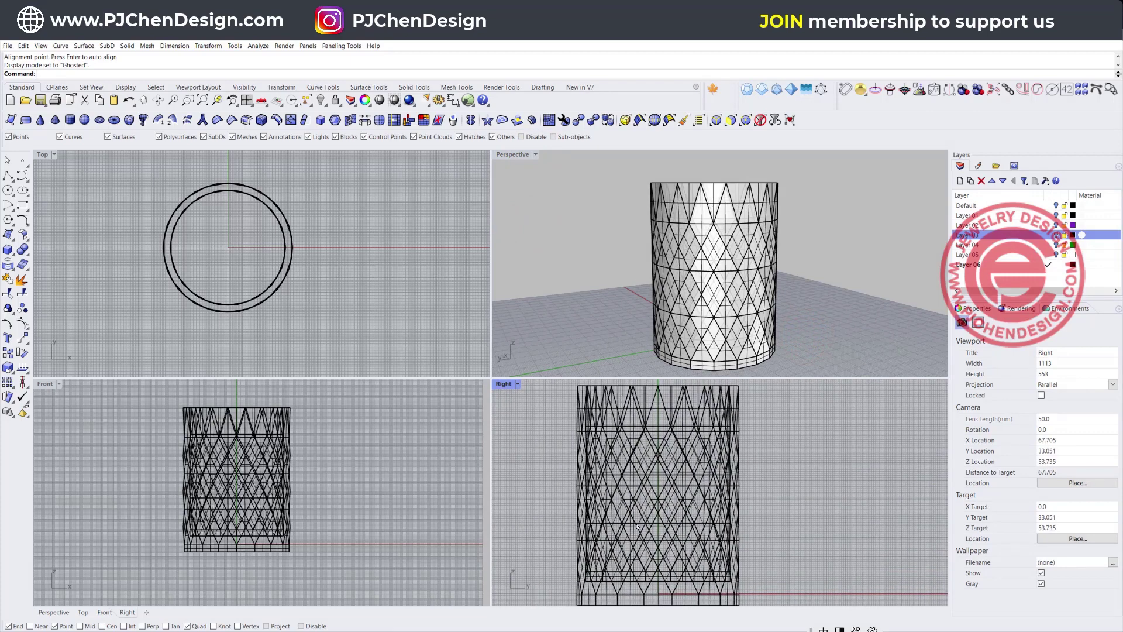
scroll(700, 582, up, 3)
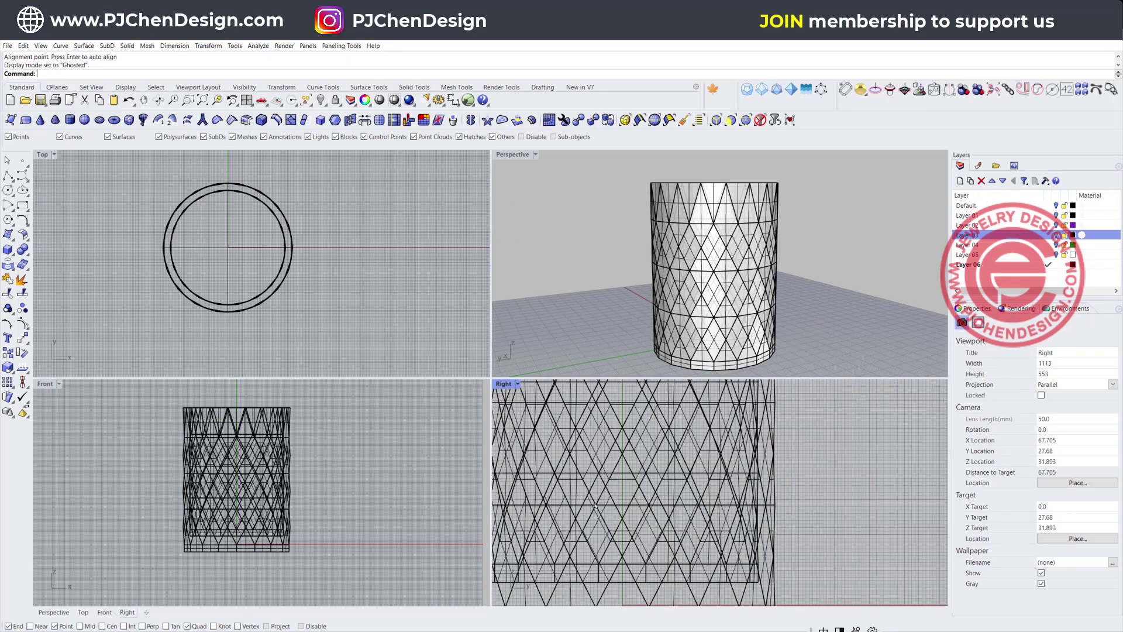
double_click(498, 386)
scroll(497, 386, down, 3)
scroll(461, 485, up, 4)
click(492, 492)
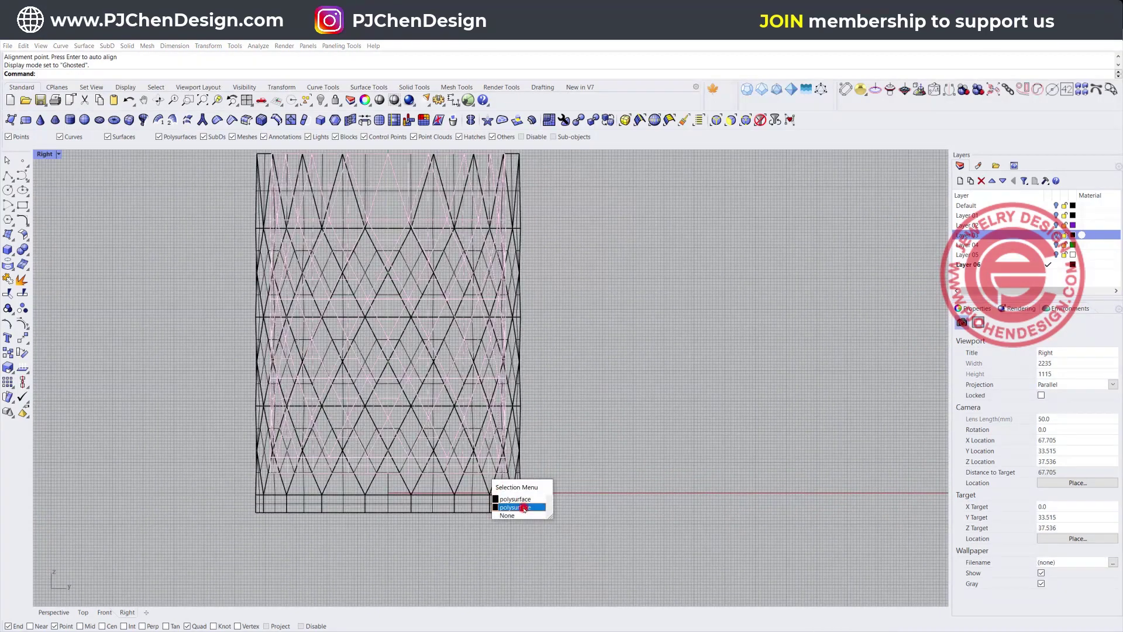
click(524, 508)
click(1113, 386)
click(1061, 429)
click(658, 360)
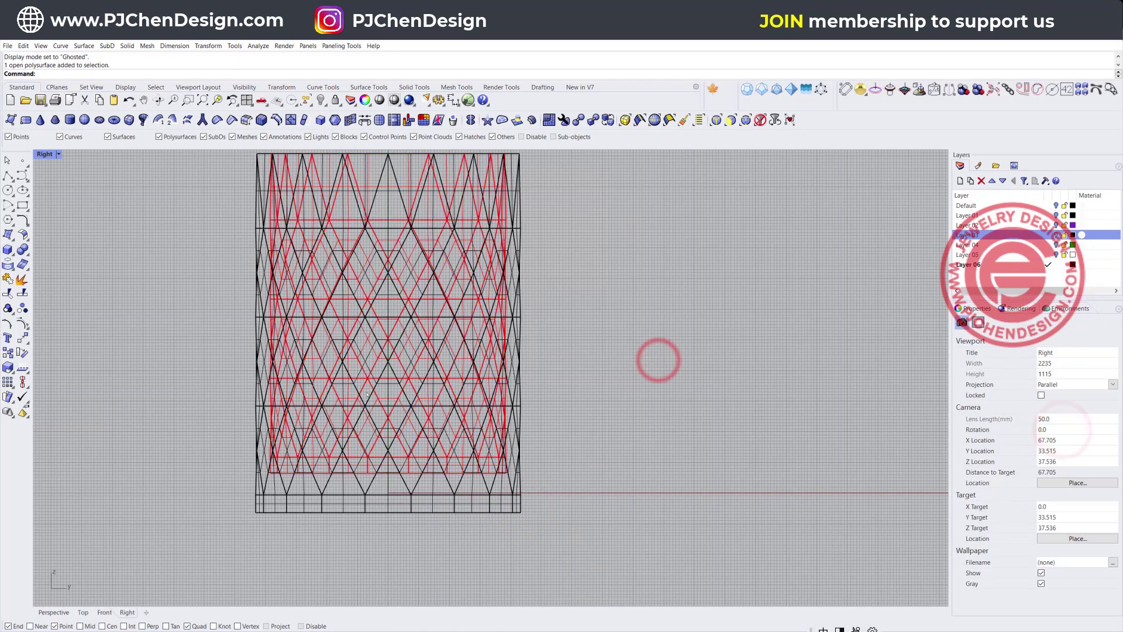
Paste a copy of the red inner shell in place and hide it together with the outer shell
click(421, 460)
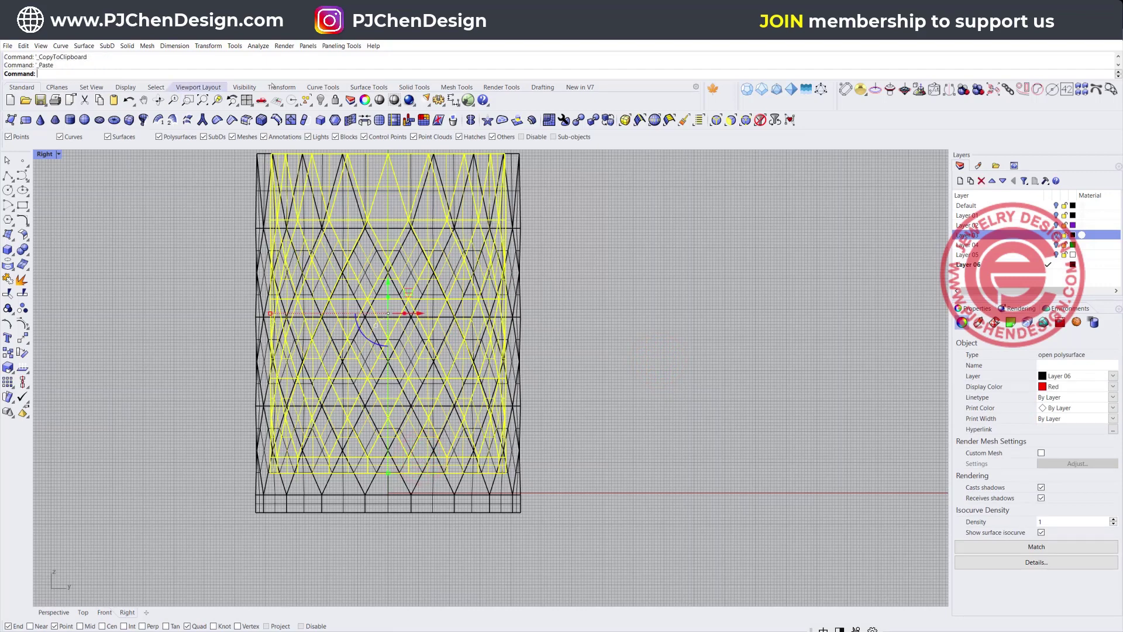
click(320, 100)
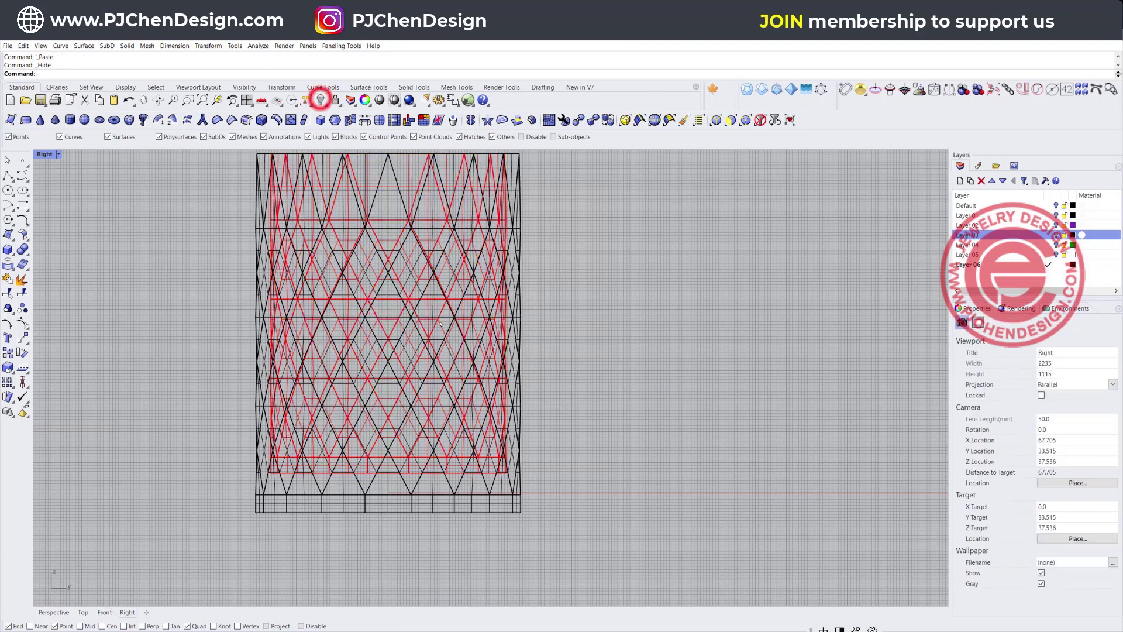
click(508, 495)
key(ctrl+h)
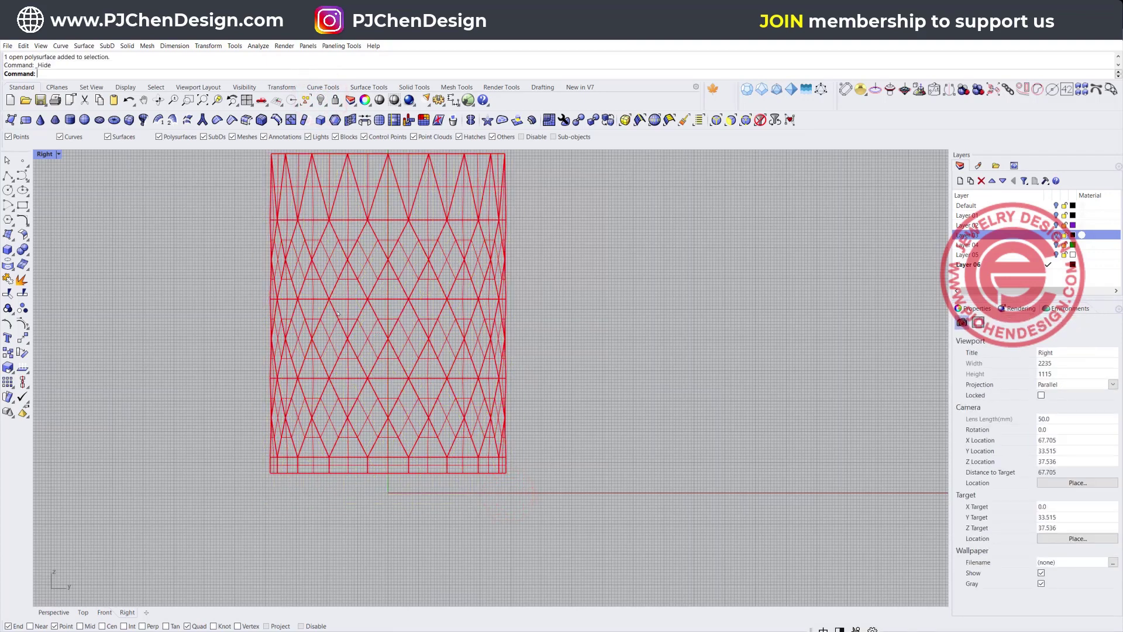
Draw a straight horizontal polyline across the middle of the red inner shell, extending past both sides in the Right view
click(8, 175)
click(245, 310)
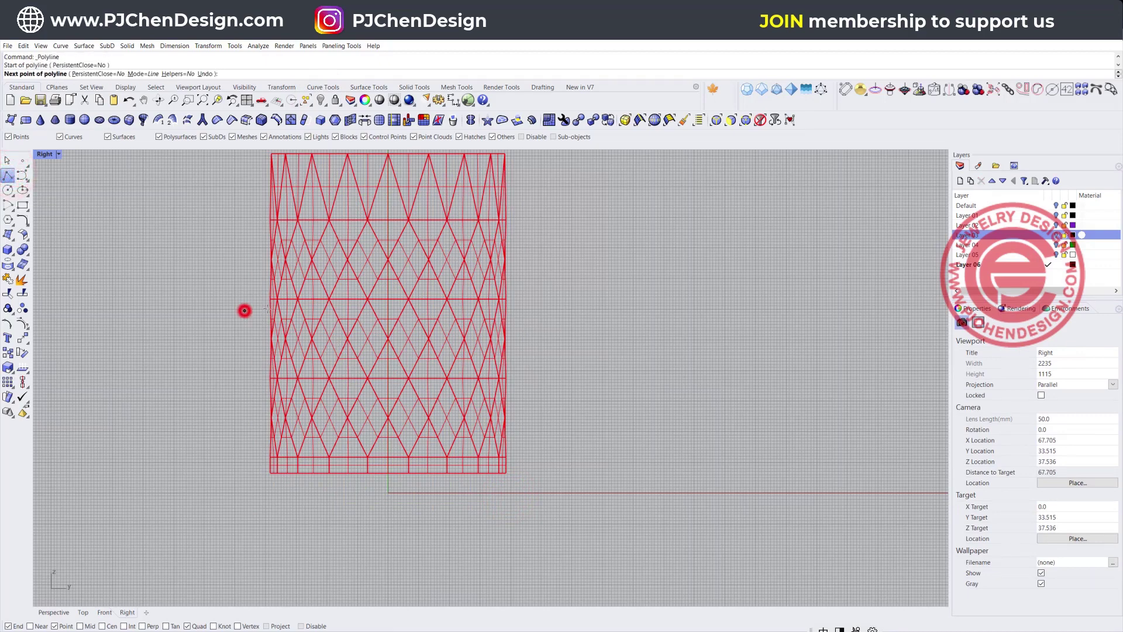
click(548, 310)
right_click(547, 310)
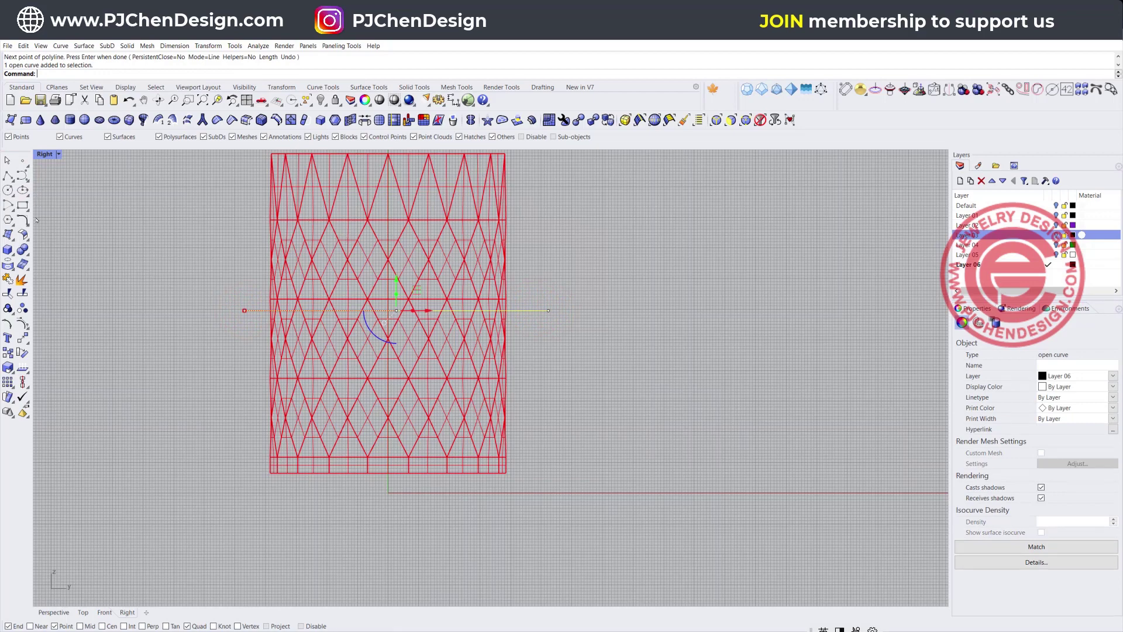
Trim away the upper half of the red inner shell using the horizontal polyline as the cutting edge
click(8, 279)
click(286, 224)
right_click(524, 259)
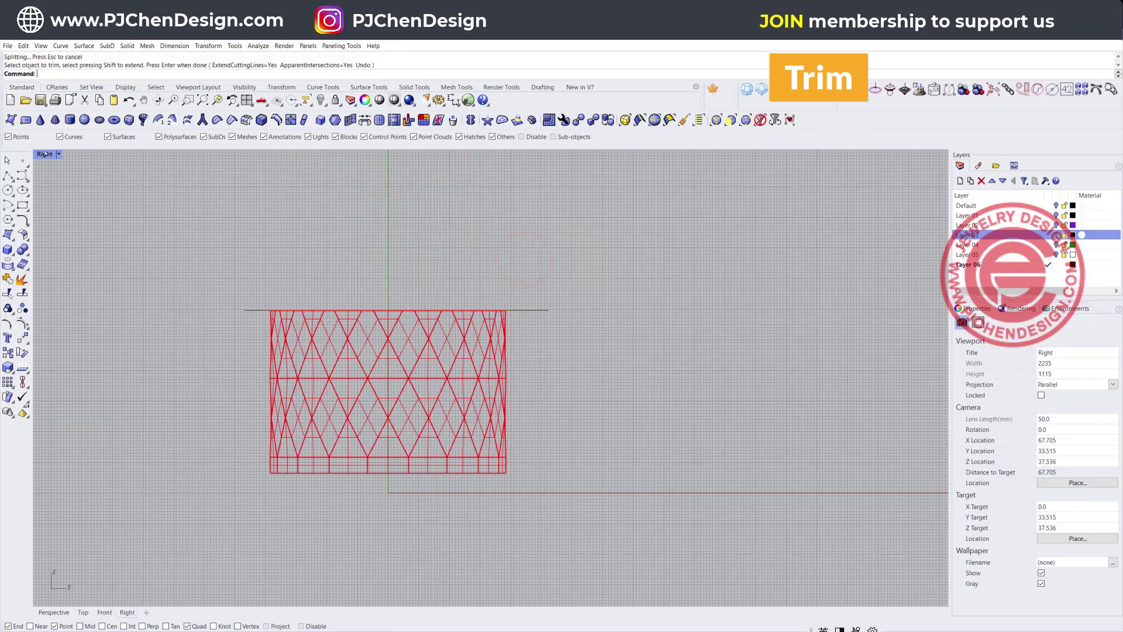
Return to the four-viewport layout and cap the open top of the trimmed red shell to form a closed solid
double_click(41, 152)
right_drag(560, 236, 673, 278)
scroll(674, 278, up, 3)
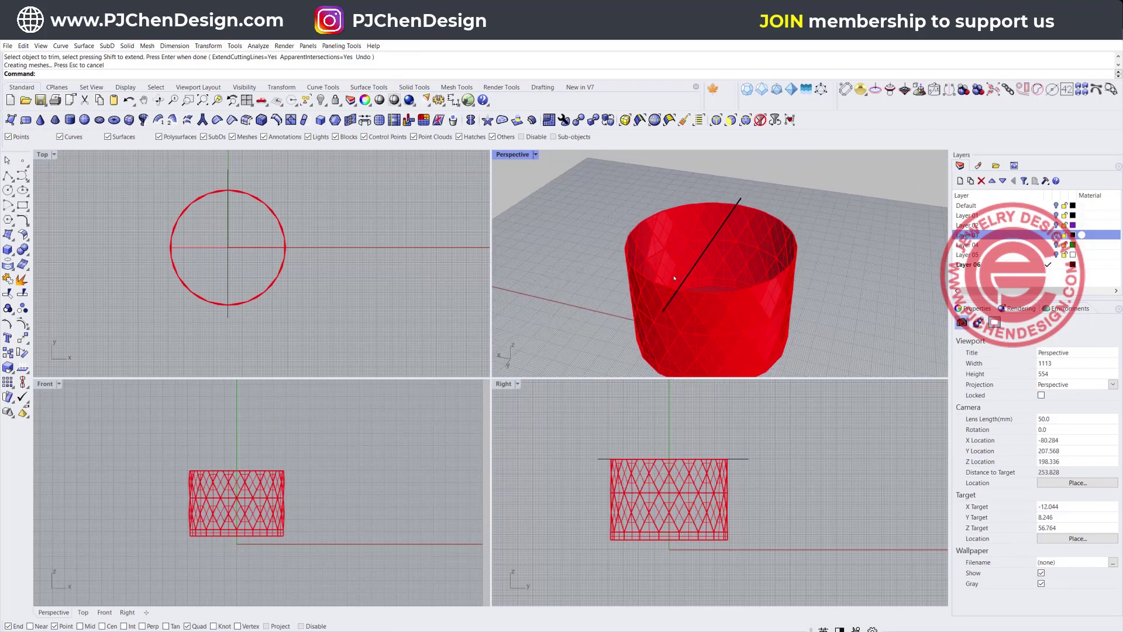
click(675, 350)
text(cap)
key(Return)
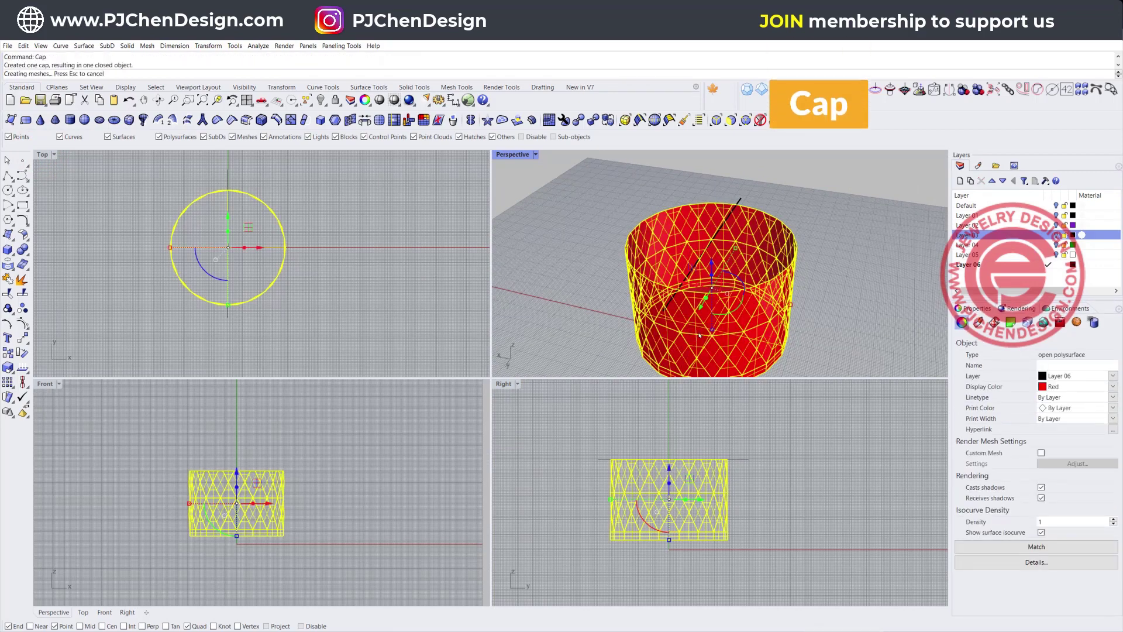
click(880, 275)
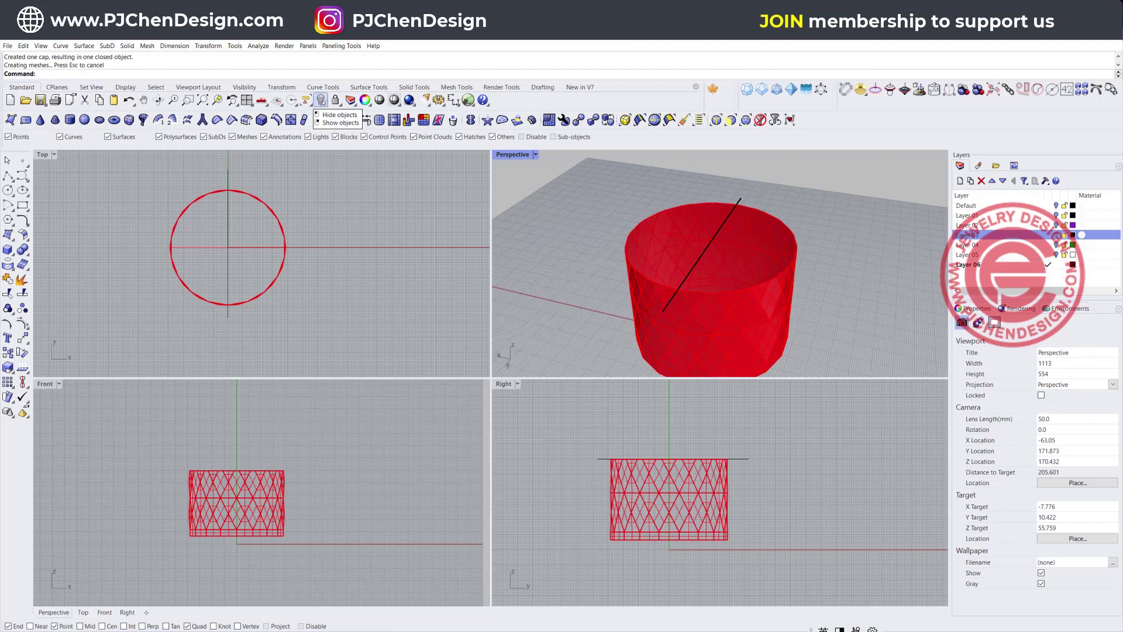
Show the hidden shells and set the display color of the capped lower solid to Green
right_click(321, 100)
right_drag(763, 221, 731, 248)
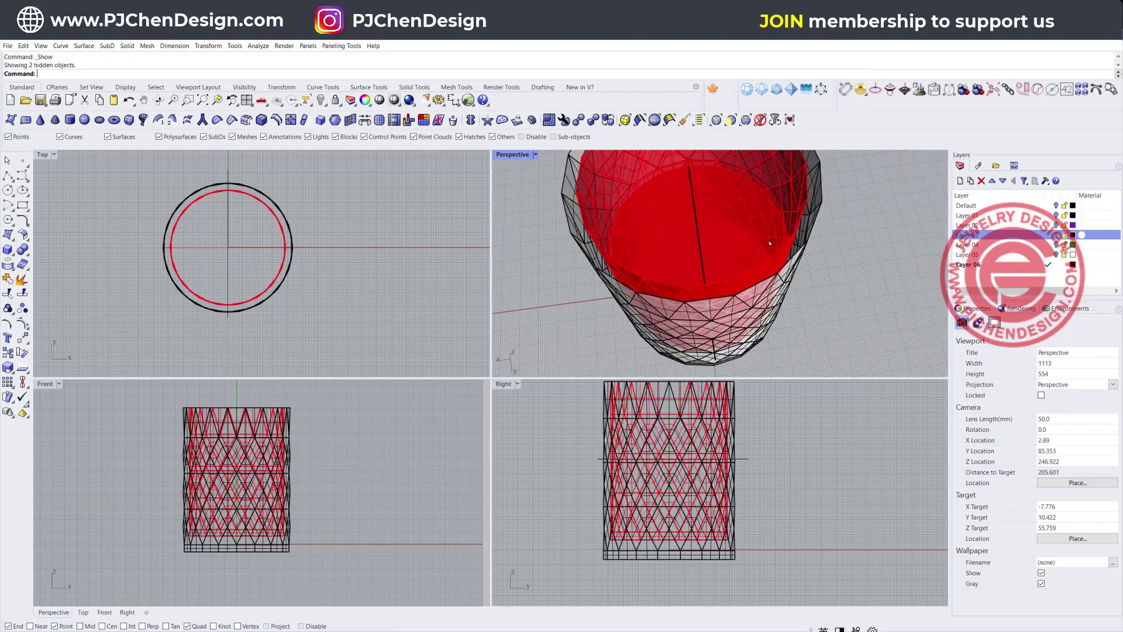
click(731, 248)
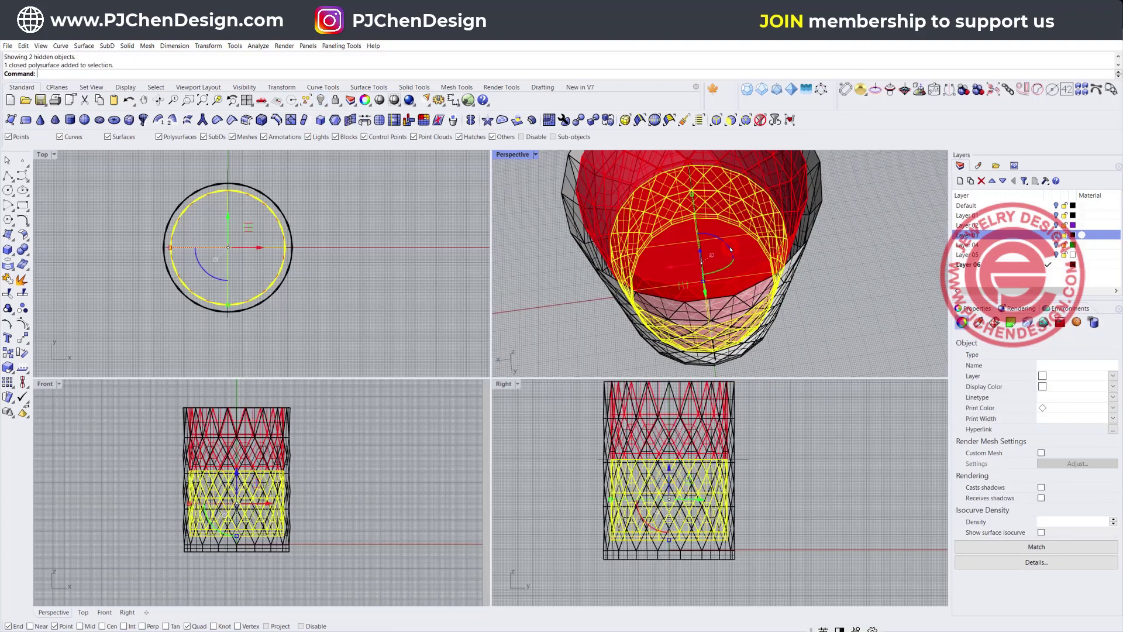
click(1115, 389)
click(1057, 451)
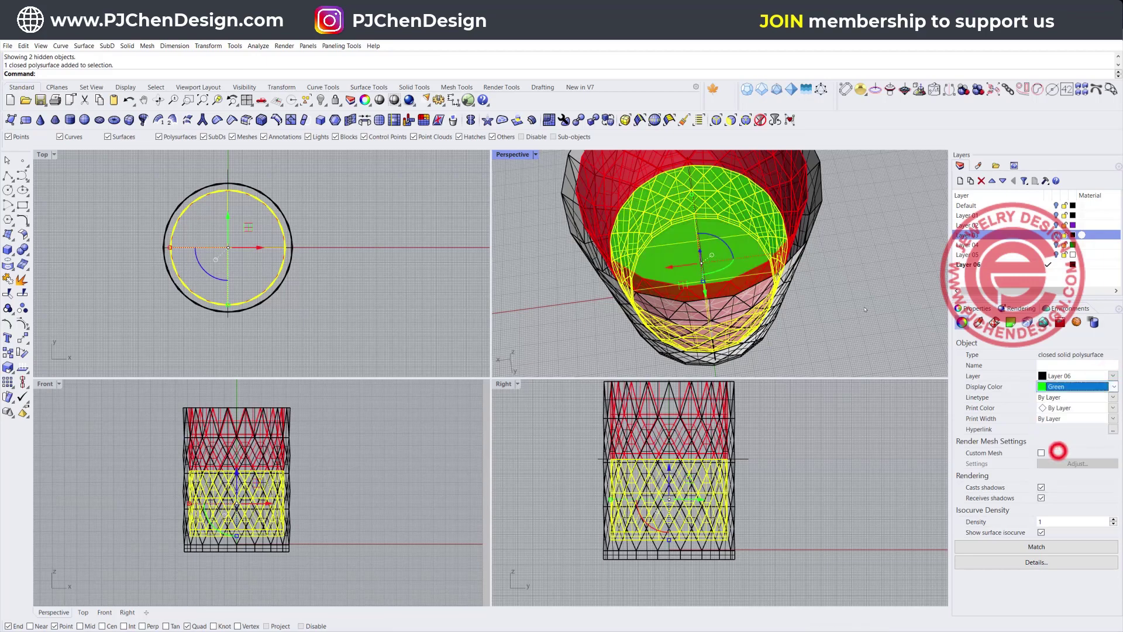
click(846, 280)
Inspect the nested shells in a maximized Perspective view and delete the polyline used for trimming
scroll(755, 304, up, 6)
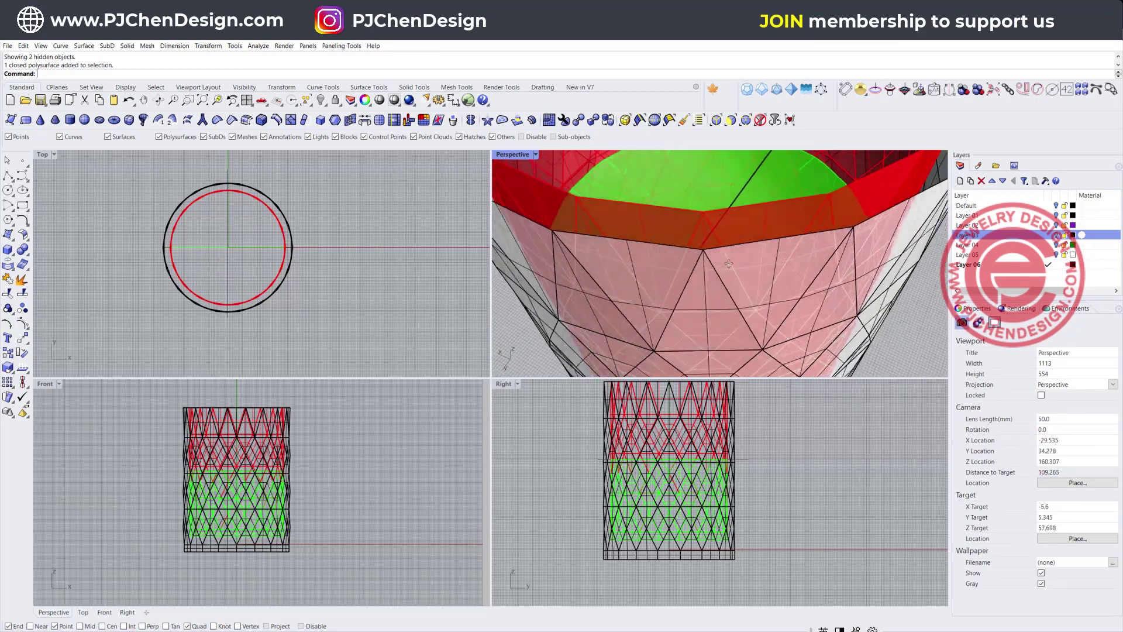
scroll(738, 229, down, 8)
right_drag(738, 229, 753, 277)
double_click(521, 154)
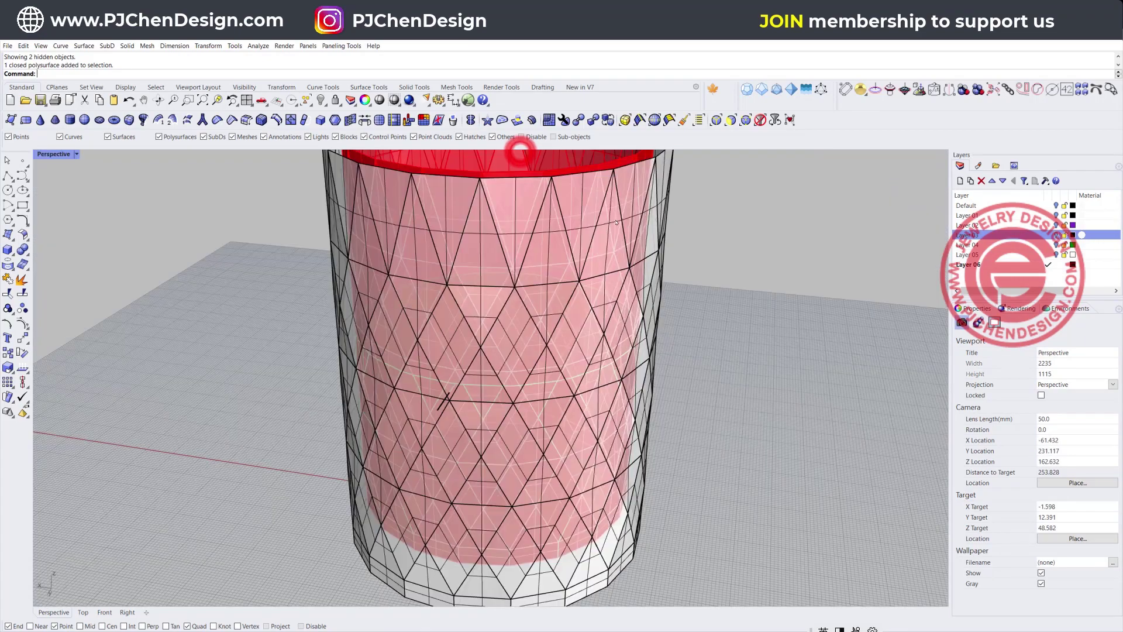
shift+right_drag(650, 156, 582, 299)
scroll(578, 274, up, 5)
scroll(578, 274, down, 5)
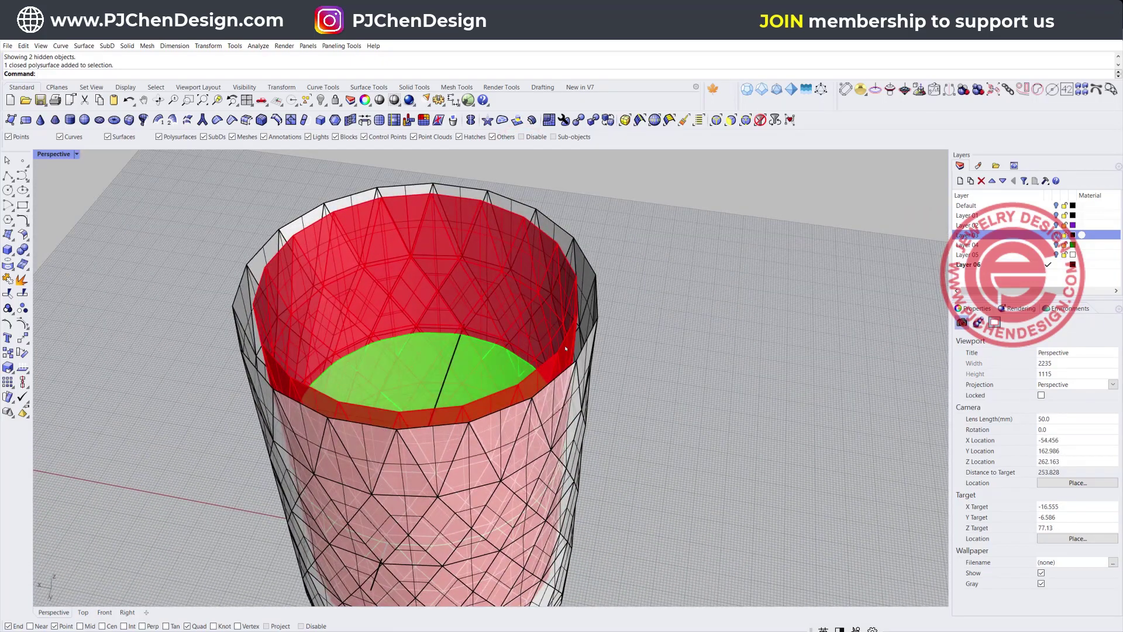
right_drag(568, 349, 611, 365)
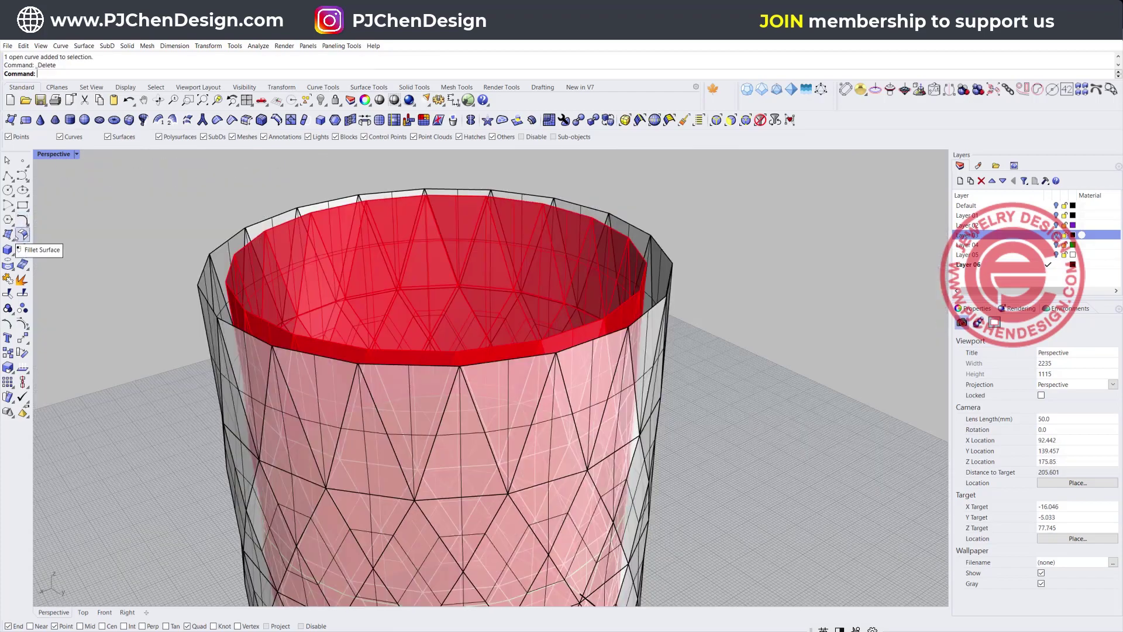
Start a Blend Surface with chained edges between the outer shell's rim and the red inner shell's rim
click(24, 234)
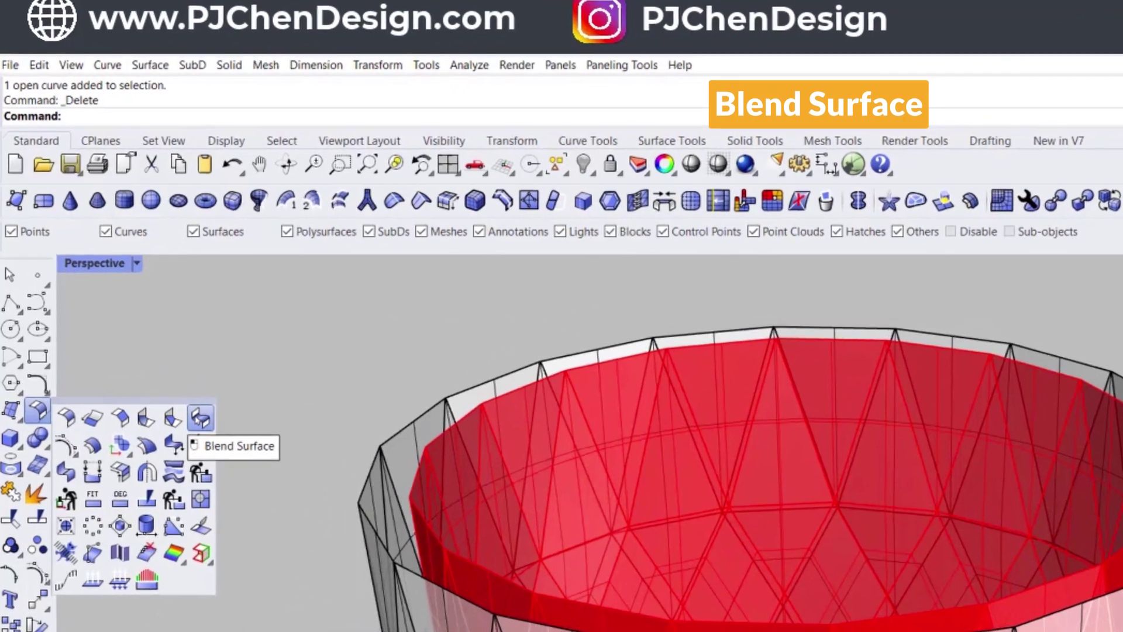
click(111, 238)
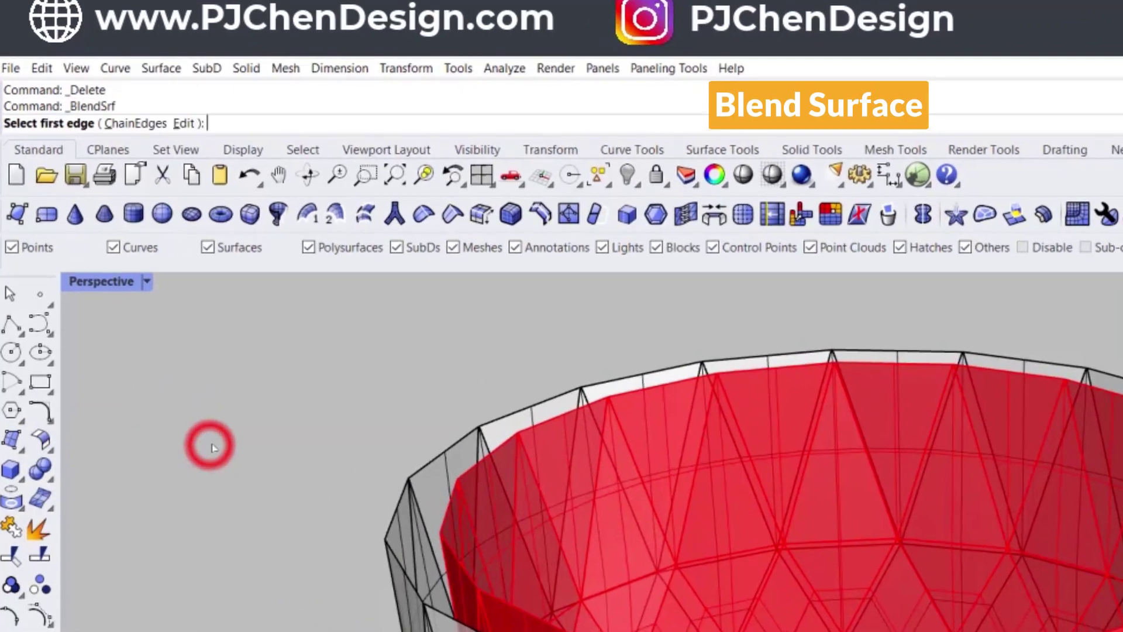
click(135, 123)
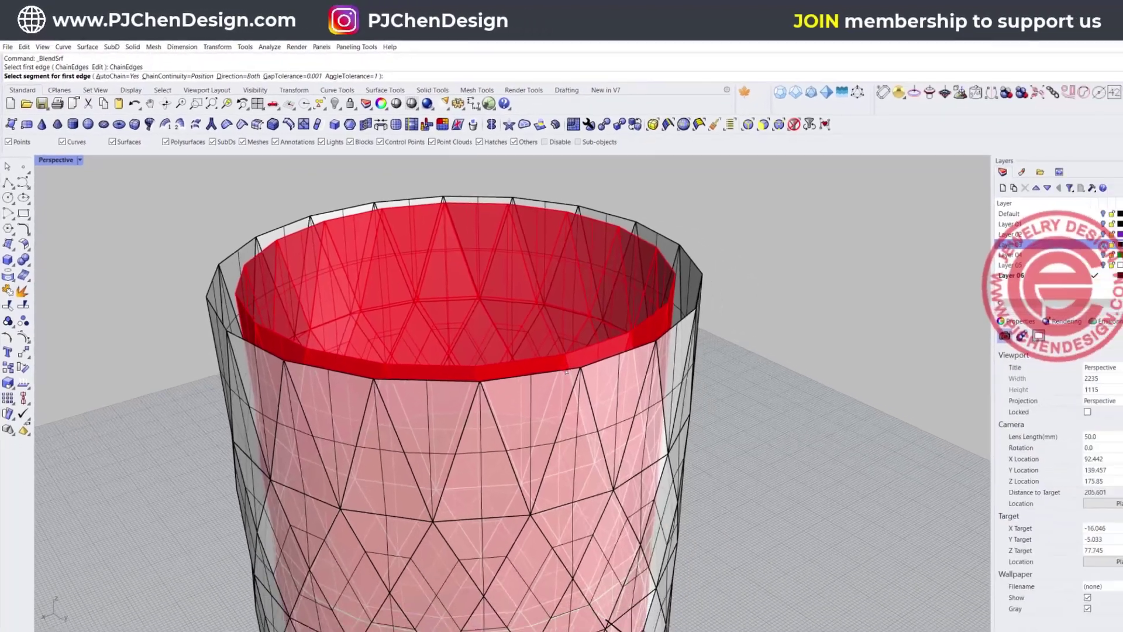
click(939, 602)
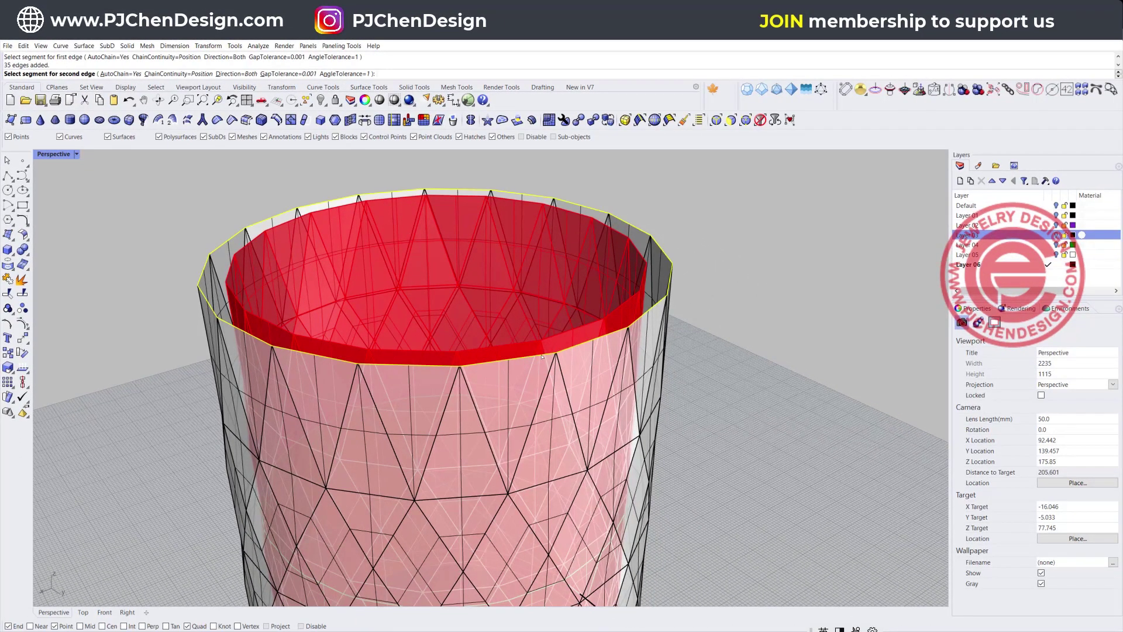
click(520, 345)
key(Return)
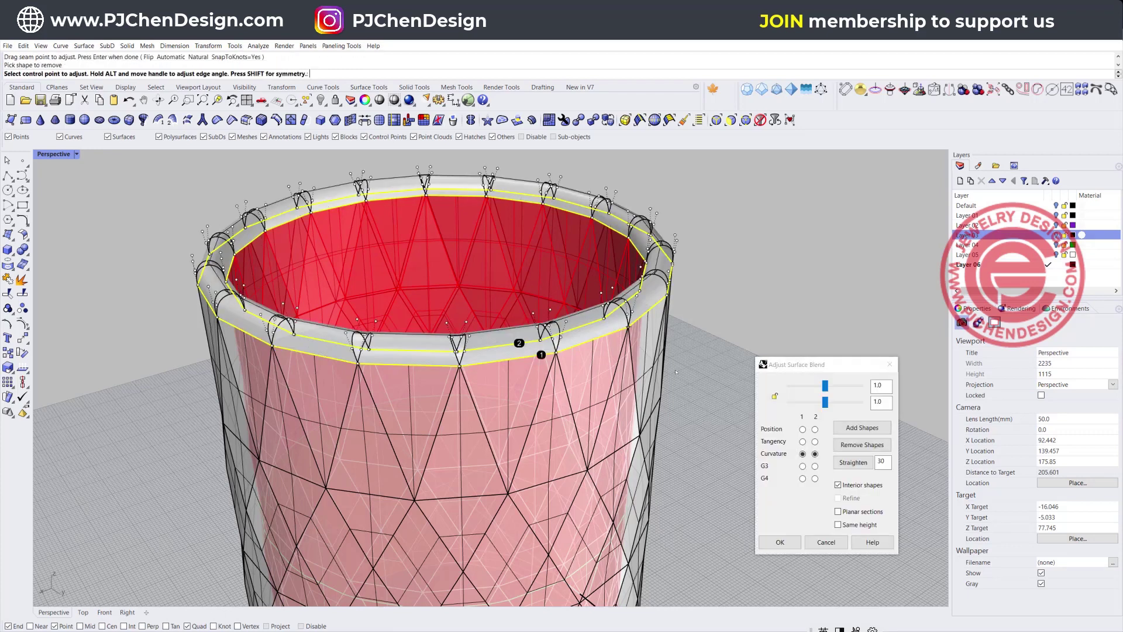
Create the rim blend with both bulge values linked at 0.473, and join it with the outer and inner shells
click(774, 395)
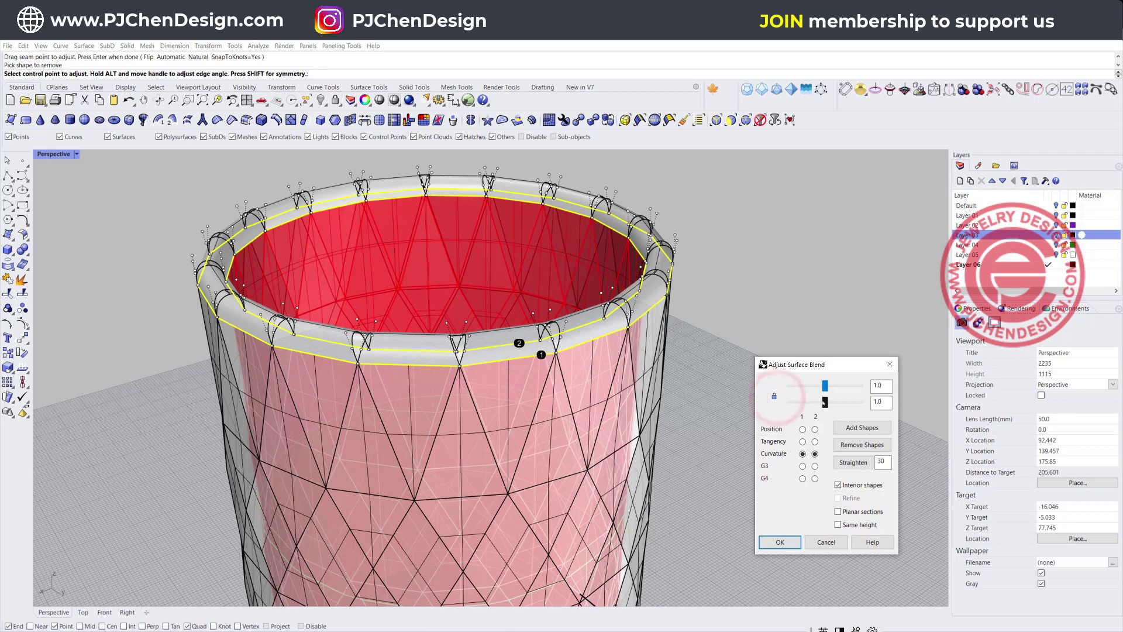
drag(825, 401, 804, 412)
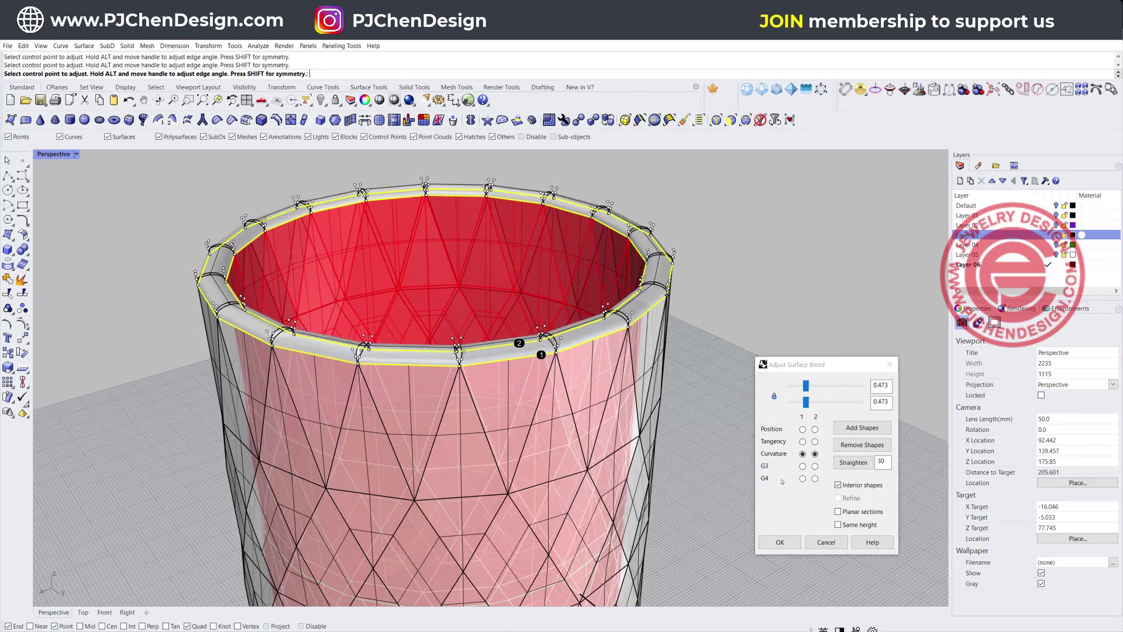
click(794, 545)
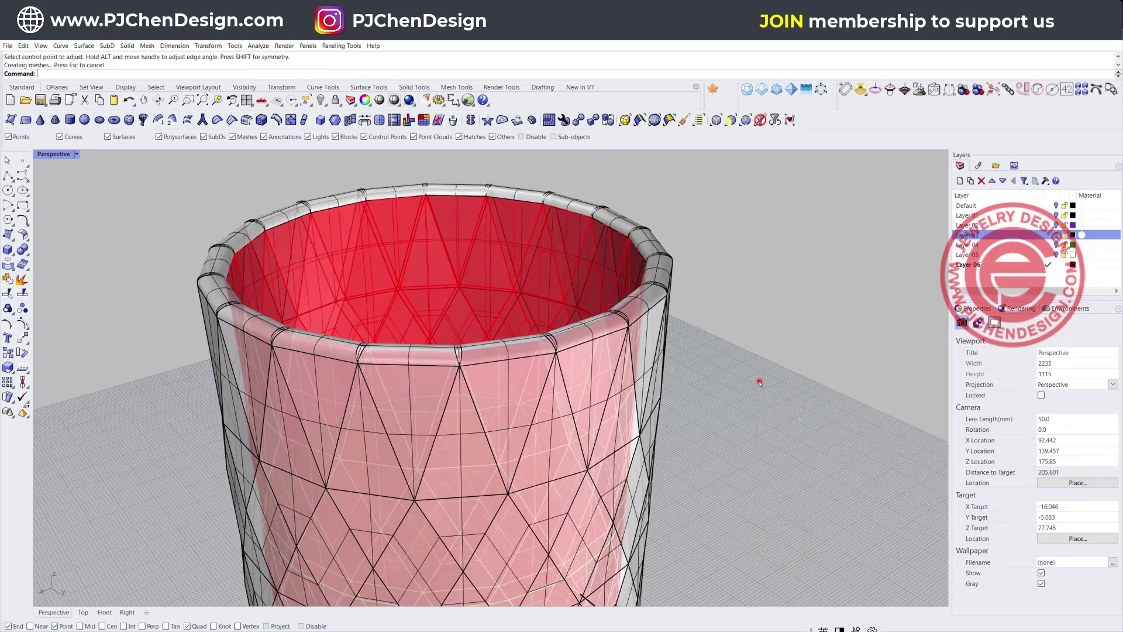
click(804, 384)
Examine the finished glass, its blended rim, the green liquid and the ice pieces inside from the side and above
scroll(805, 383, down, 8)
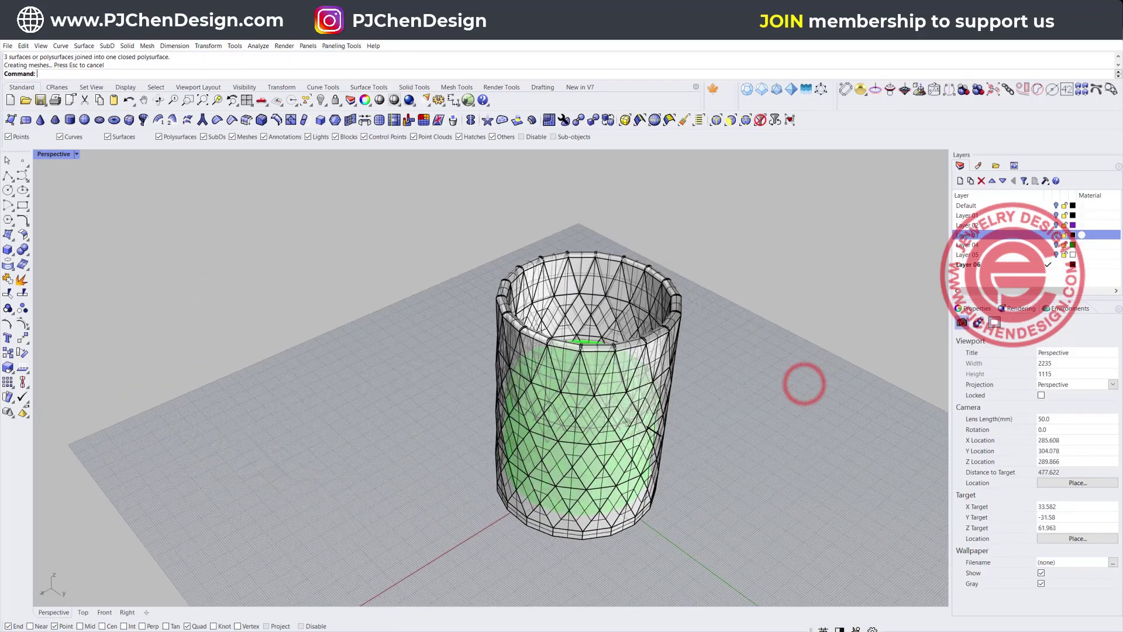
right_drag(562, 430, 678, 353)
right_drag(658, 286, 622, 344)
scroll(622, 344, up, 6)
right_drag(544, 414, 528, 353)
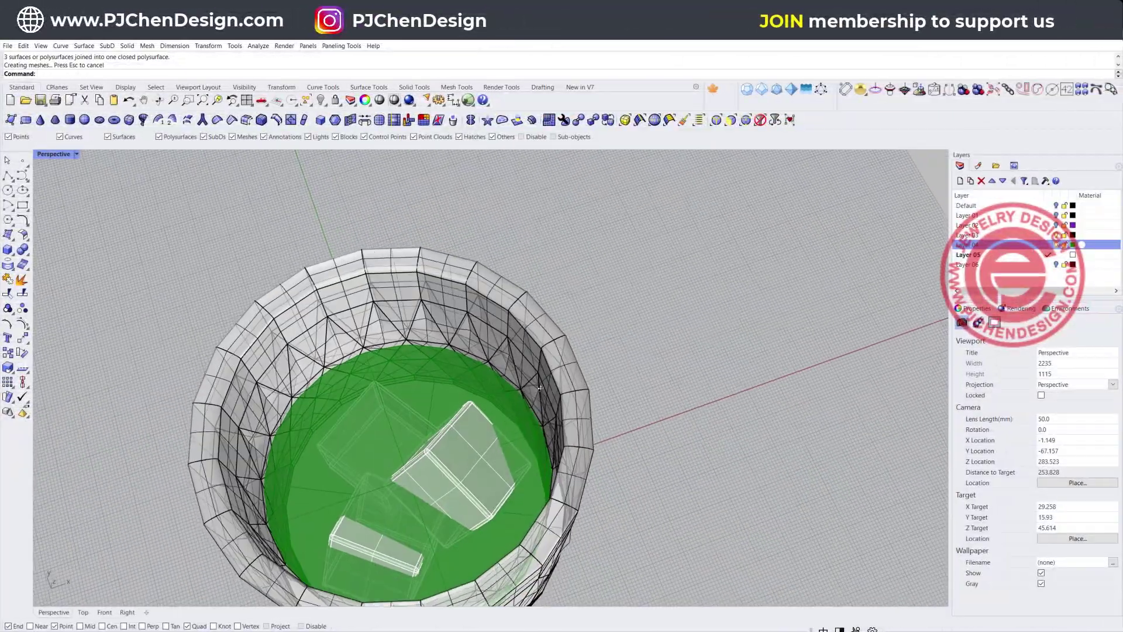
mouse_move(404, 351)
right_down()
mouse_move(411, 374)
mouse_move(378, 350)
mouse_move(627, 405)
mouse_move(598, 406)
mouse_move(647, 293)
mouse_move(557, 362)
mouse_move(427, 357)
right_up()
scroll(533, 387, down, 4)
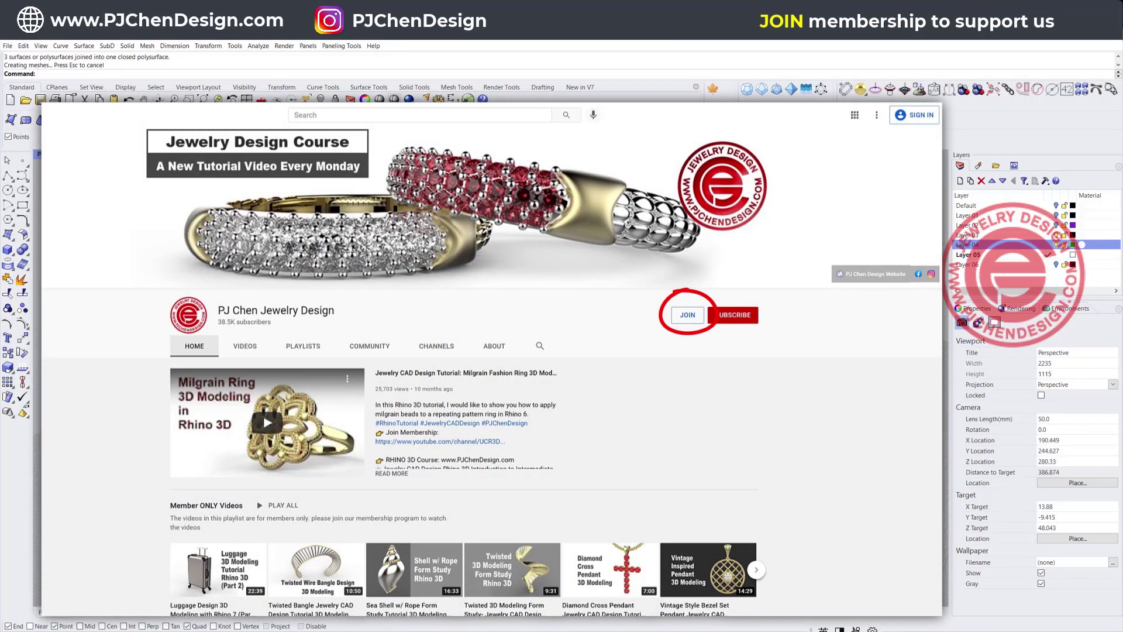
right_drag(427, 357, 661, 340)
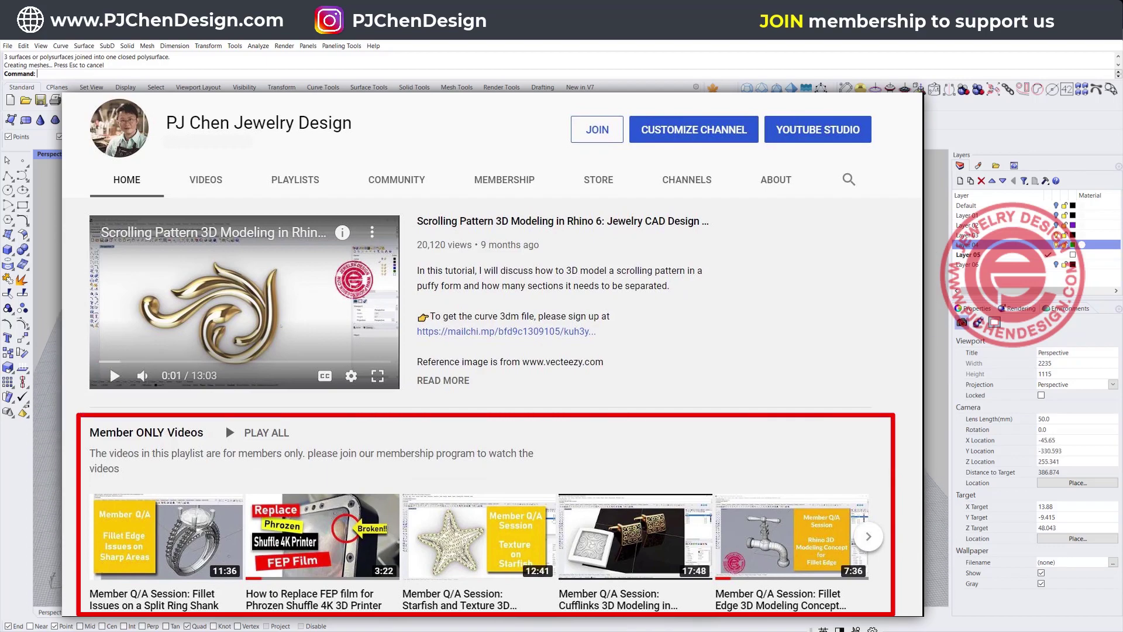